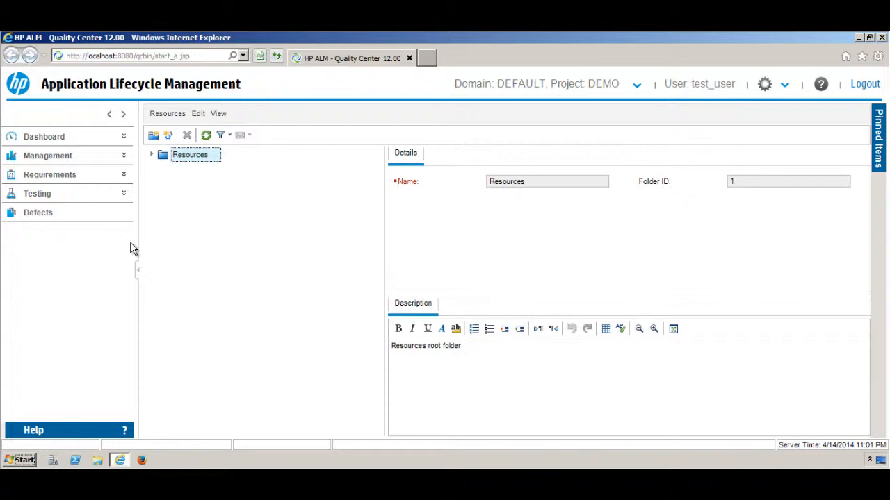
Open the Test Plan module under Testing and expand the Subject folder.
{"action": "left_click", "coordinate": [126, 198]}
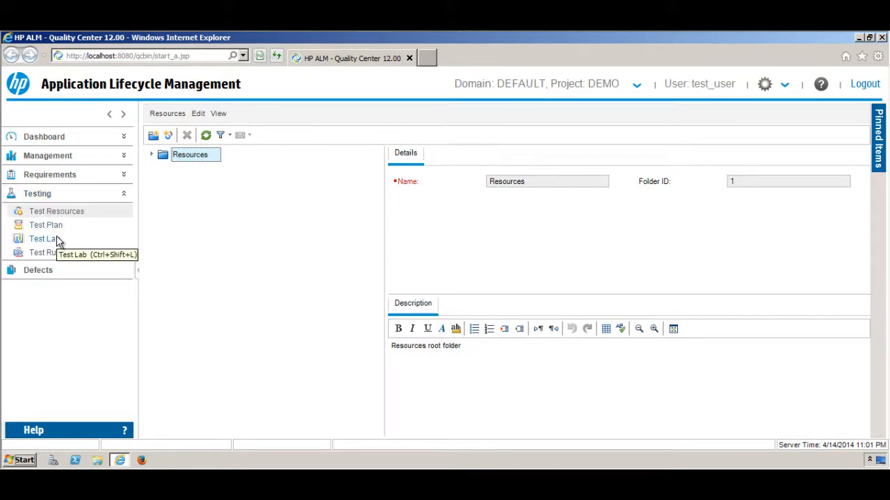
{"action": "left_click", "coordinate": [59, 229]}
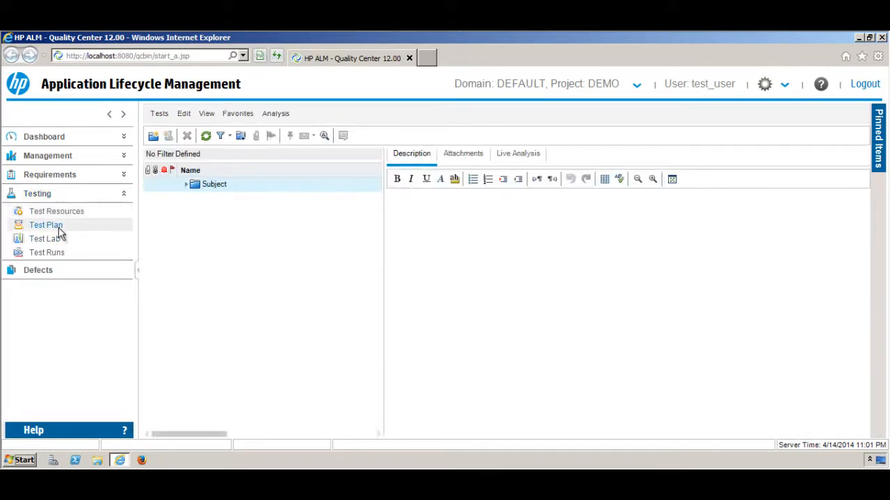
{"action": "left_click", "coordinate": [186, 185]}
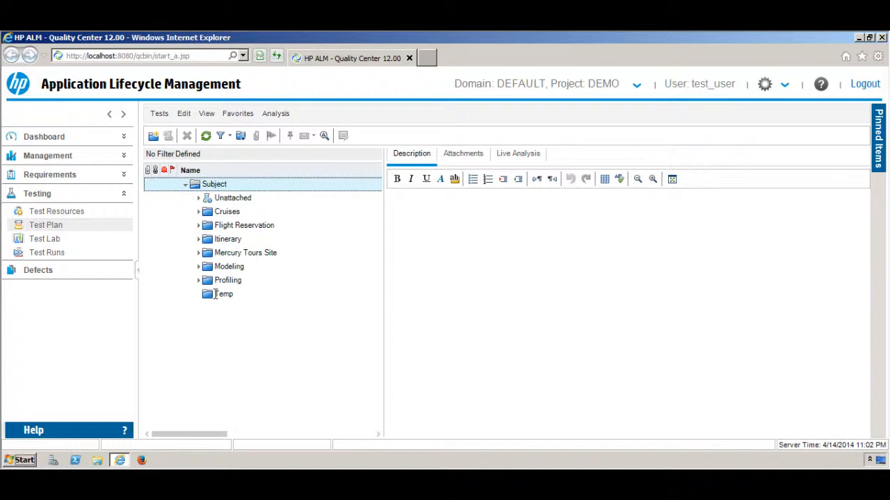
Create a test folder named "User Account" under Subject and expand it.
{"action": "left_click", "coordinate": [154, 136]}
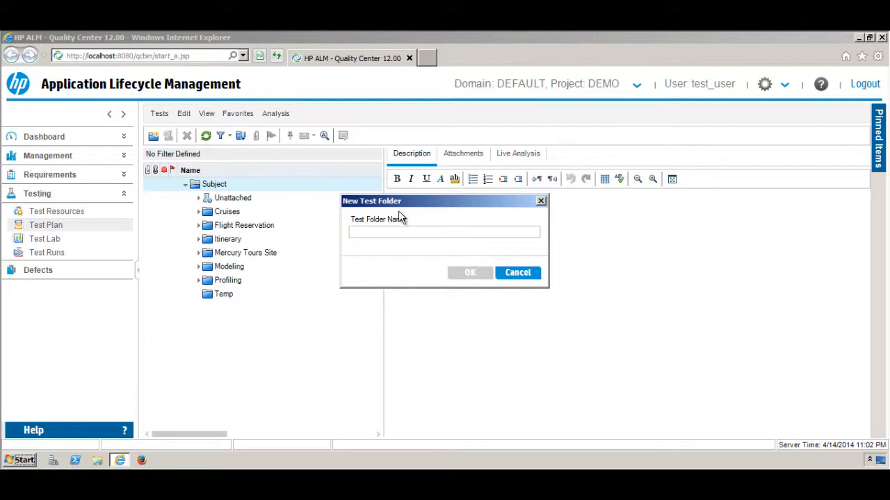
{"action": "type", "text": "U"}
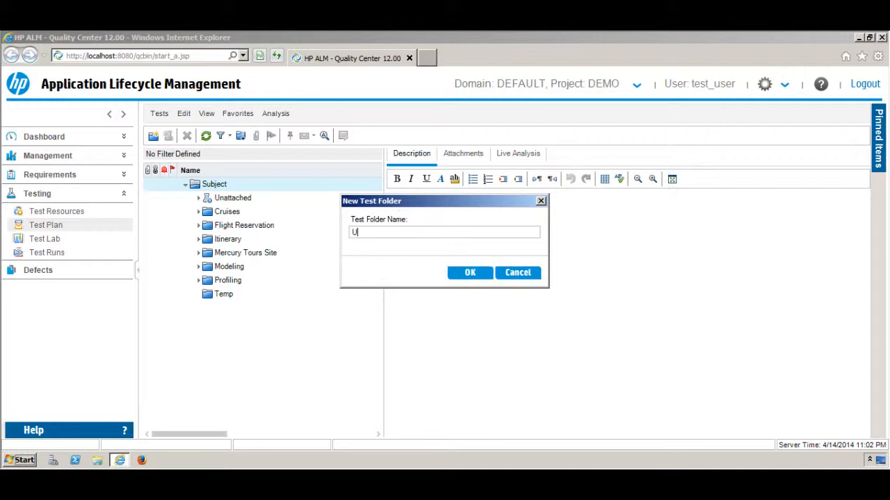
{"action": "type", "text": "ser Account"}
{"action": "left_click", "coordinate": [471, 273]}
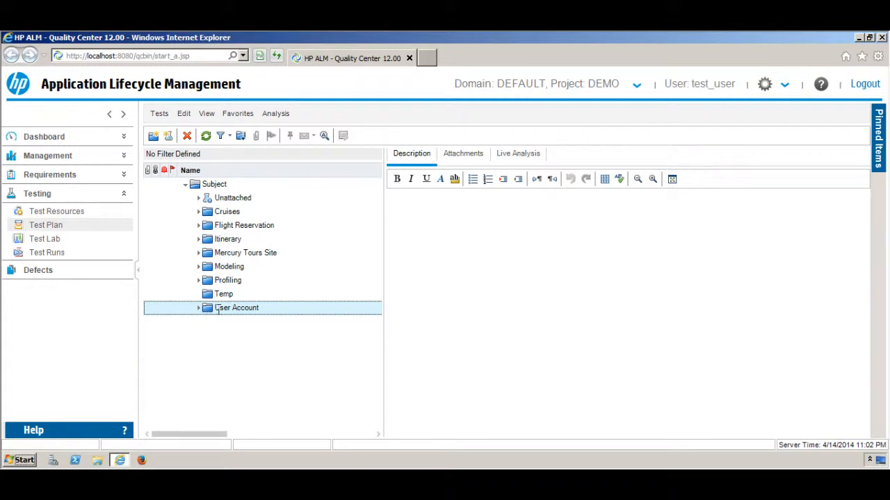
{"action": "left_click", "coordinate": [198, 309]}
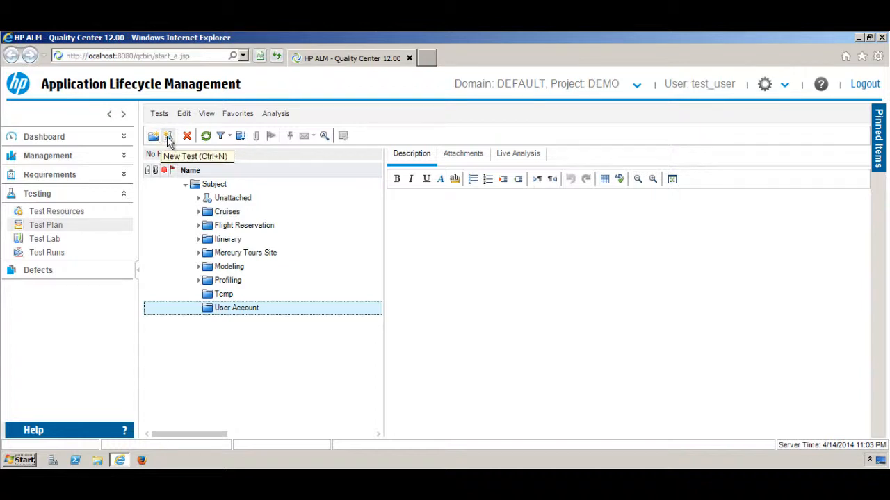
Start a new test in the User Account folder, naming it "Register New User" with type MANUAL.
{"action": "left_click", "coordinate": [168, 137]}
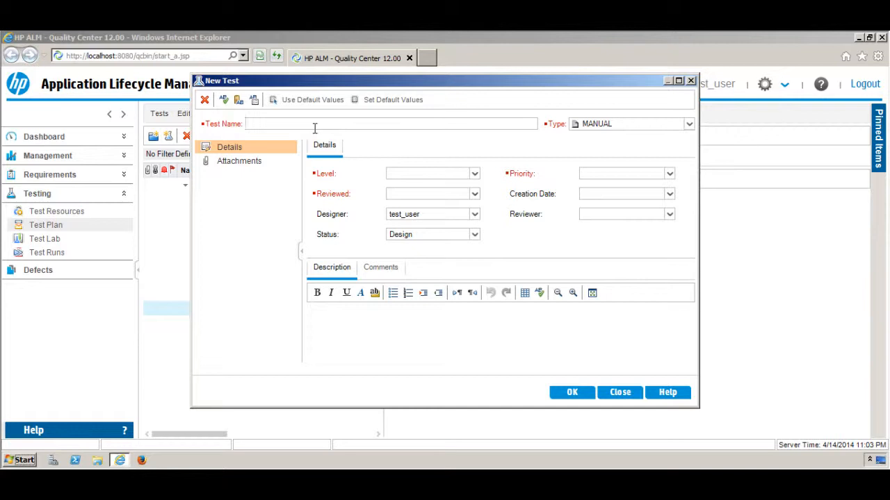
{"action": "type", "text": "Register New user"}
{"action": "left_click", "coordinate": [293, 124]}
{"action": "key", "text": "Delete"}
{"action": "type", "text": "User"}
{"action": "left_click", "coordinate": [688, 124]}
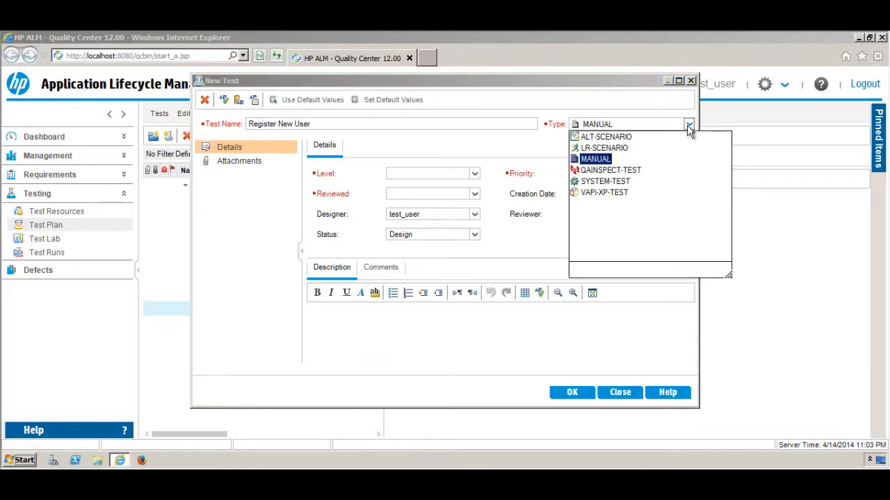
{"action": "left_click", "coordinate": [609, 162]}
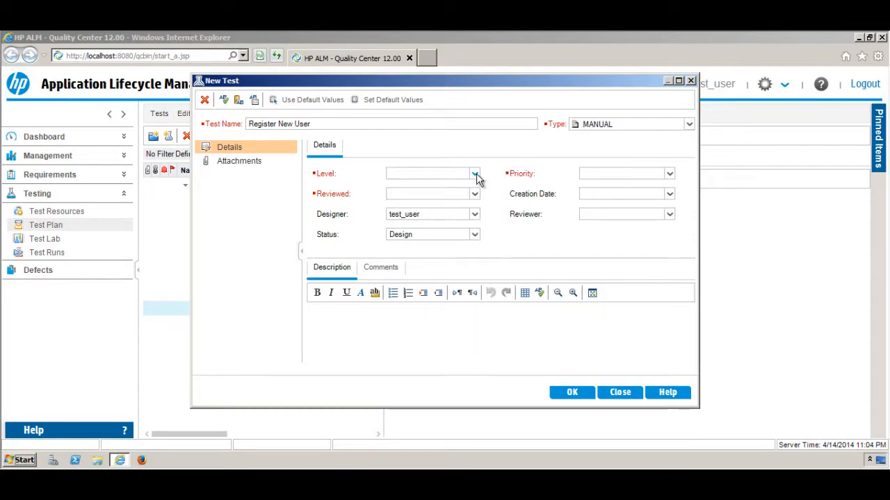
Set the new test's Level to Medium, Priority to 3-High and Reviewed to Not Reviewed.
{"action": "left_click", "coordinate": [476, 175]}
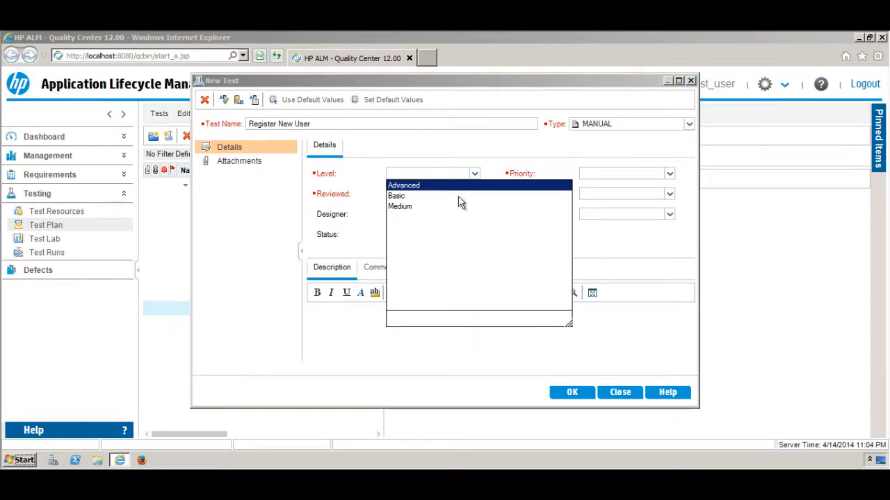
{"action": "left_click", "coordinate": [417, 206]}
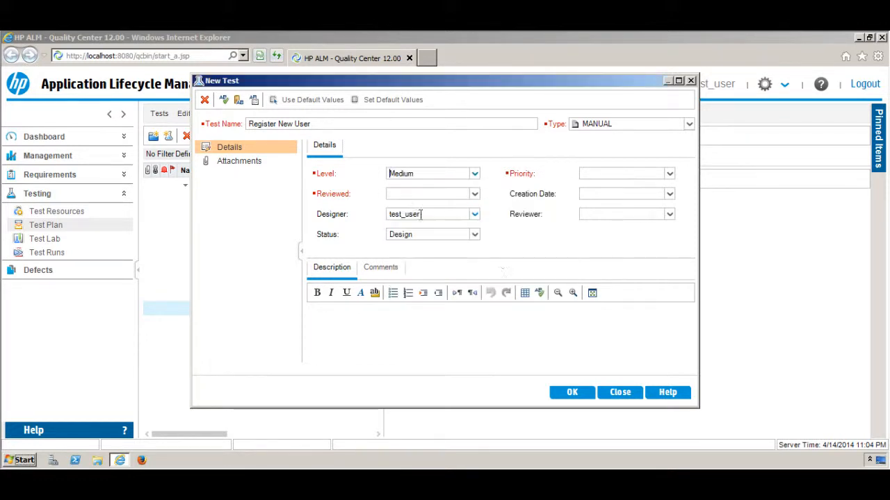
{"action": "left_click", "coordinate": [670, 174]}
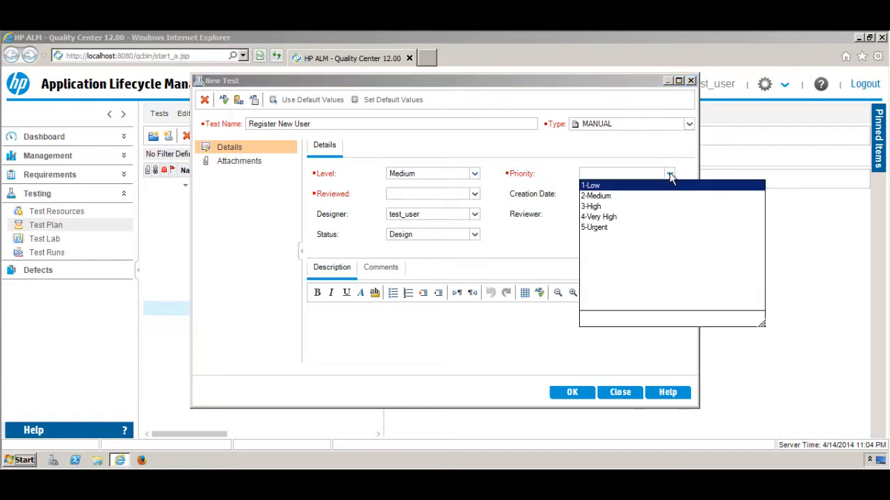
{"action": "left_click", "coordinate": [610, 217]}
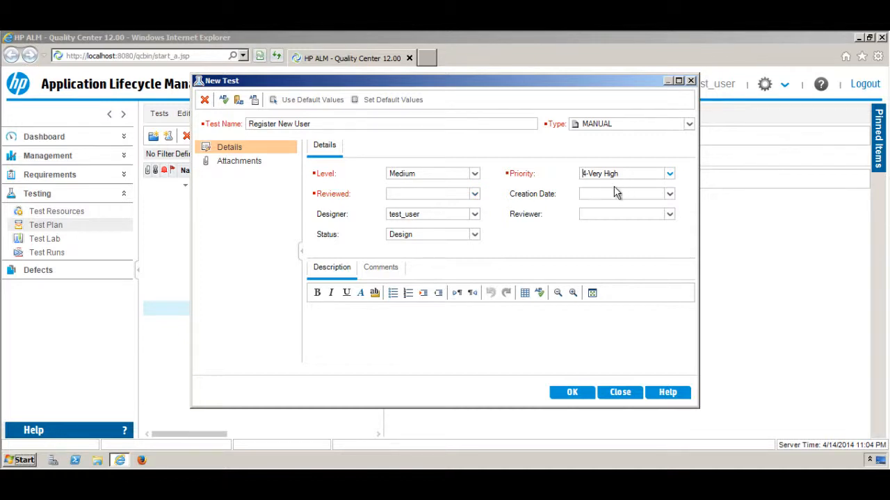
{"action": "left_click", "coordinate": [669, 176]}
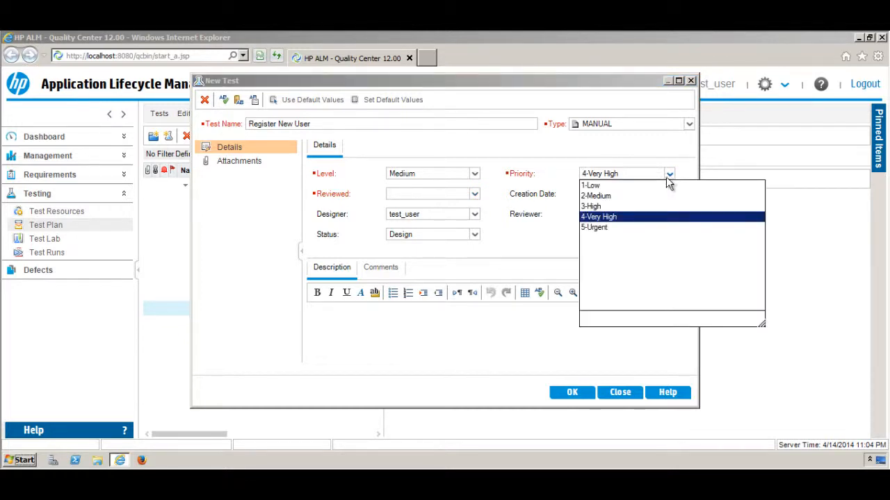
{"action": "left_click", "coordinate": [610, 206]}
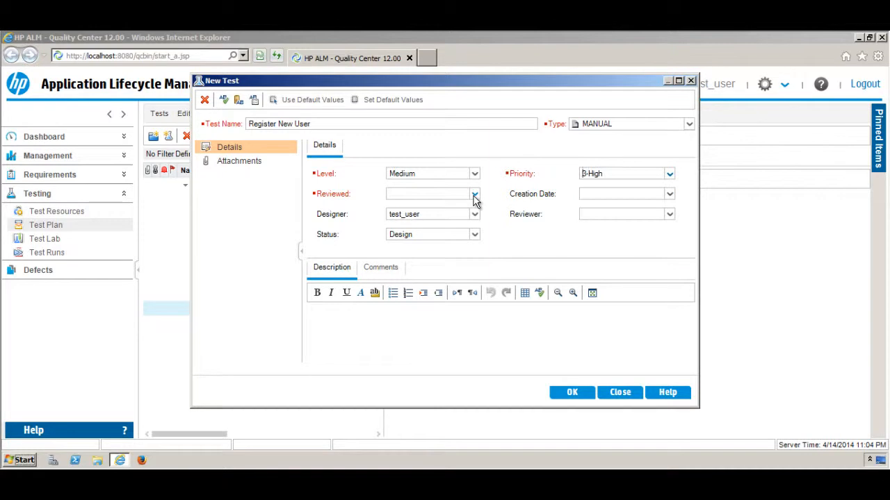
{"action": "left_click", "coordinate": [474, 195]}
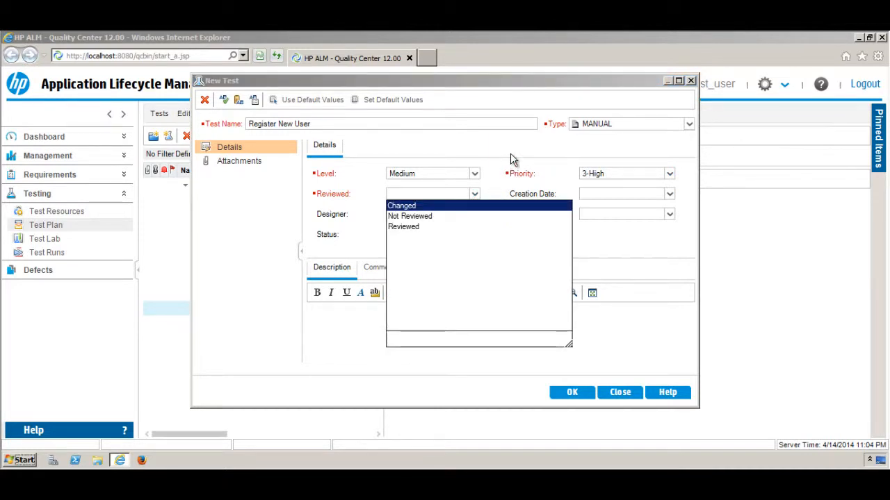
{"action": "left_click", "coordinate": [418, 217]}
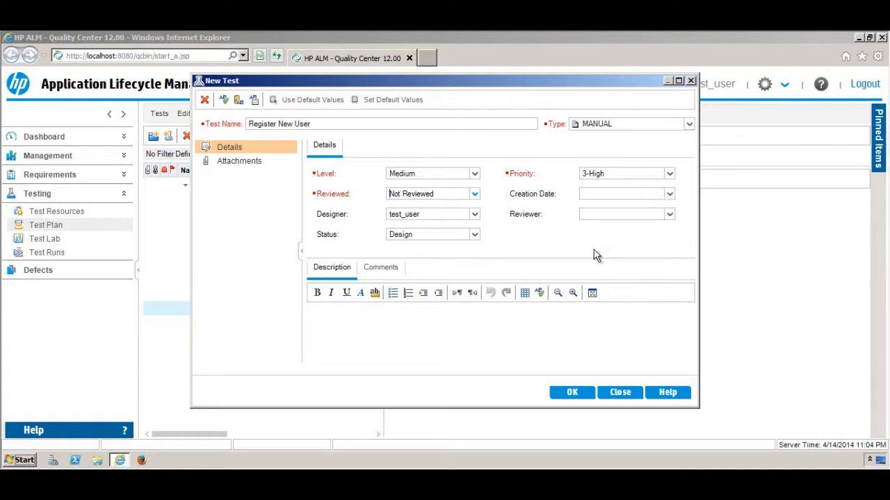
Create the Register New User test without a reviewer, description or attachments, and open its design steps.
{"action": "left_click", "coordinate": [670, 217]}
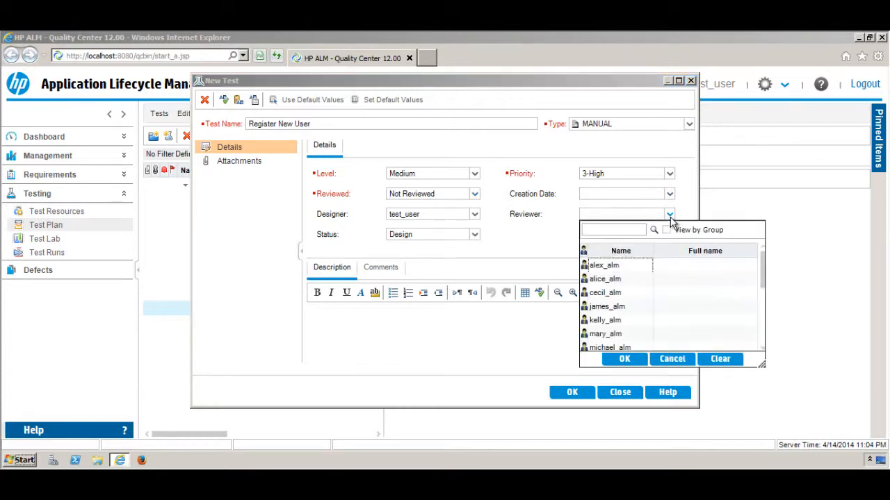
{"action": "left_click", "coordinate": [533, 243]}
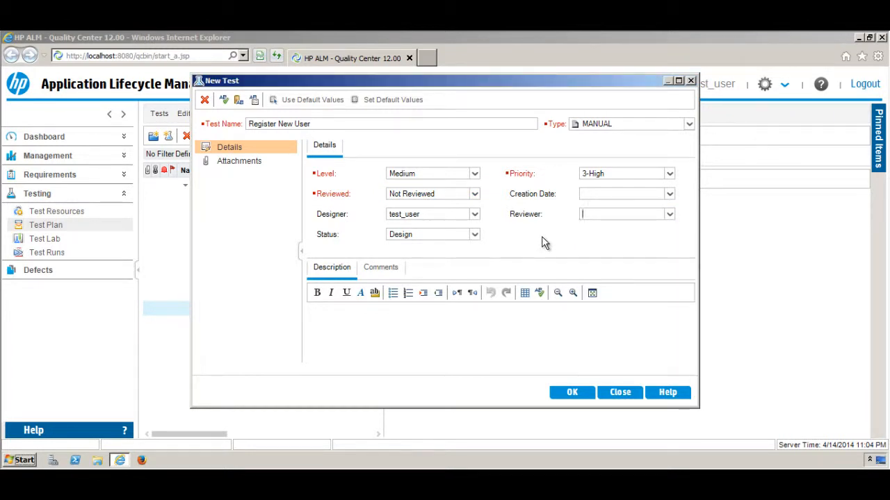
{"action": "left_click", "coordinate": [347, 328]}
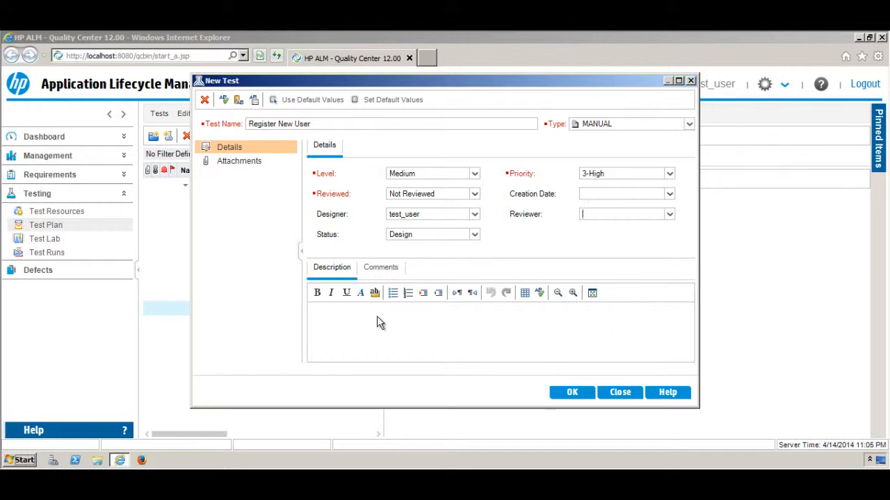
{"action": "left_click", "coordinate": [253, 162]}
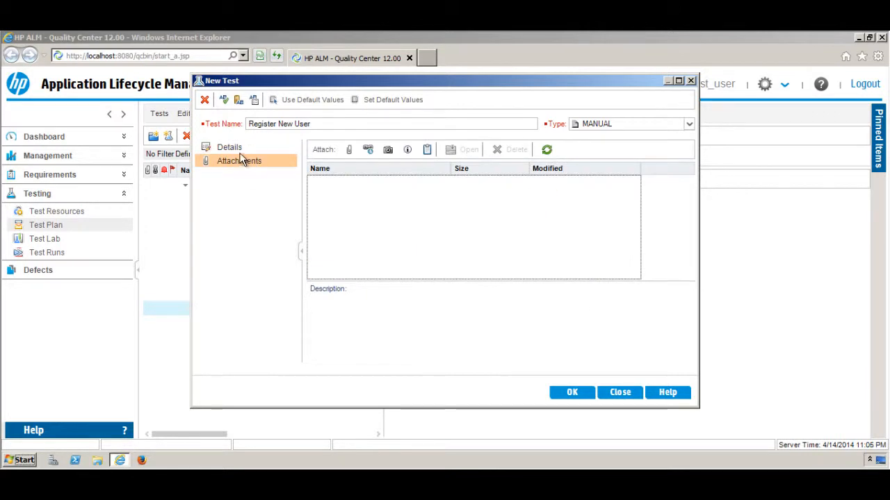
{"action": "left_click", "coordinate": [237, 149]}
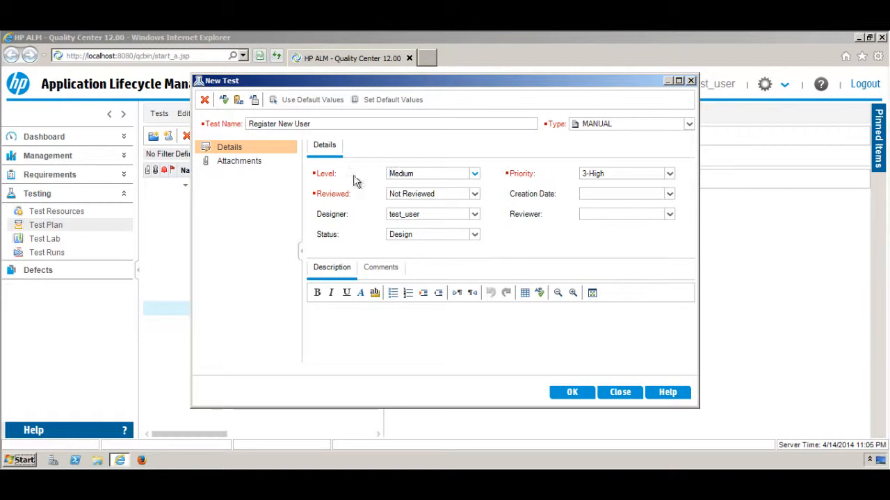
{"action": "left_click", "coordinate": [586, 394]}
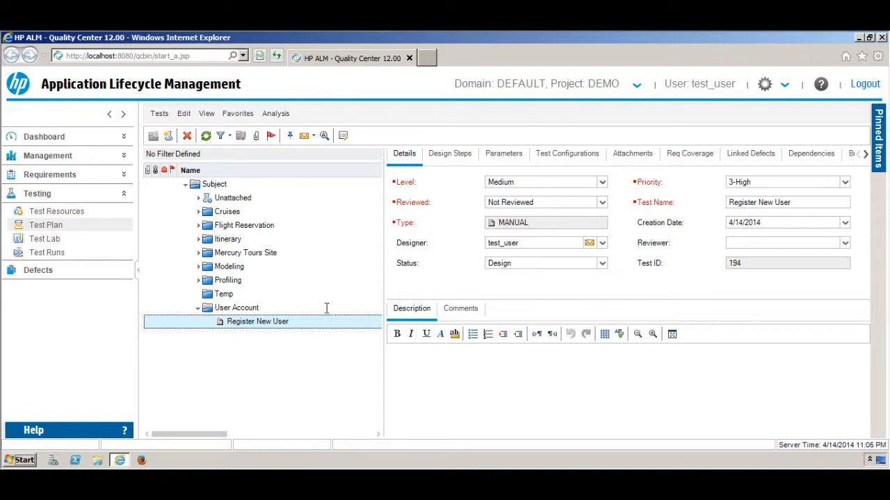
{"action": "left_click", "coordinate": [459, 156]}
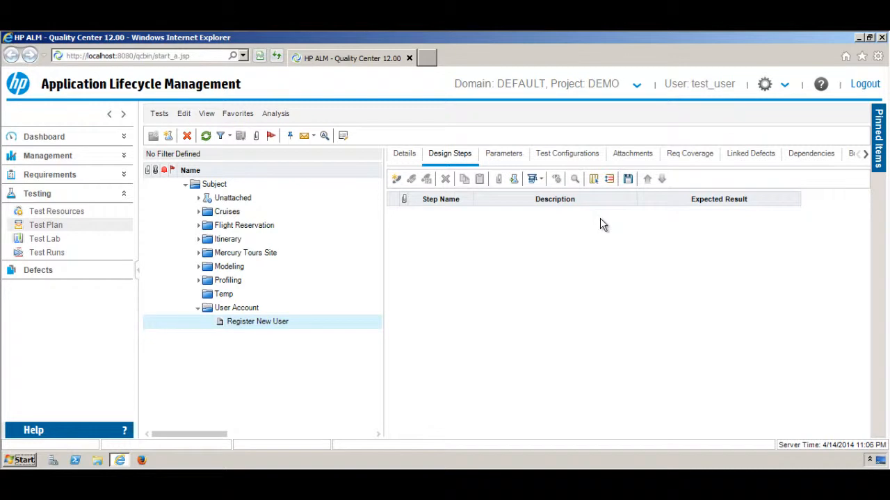
Start another new test in the User Account folder, naming it "Login with an existing user account".
{"action": "left_click", "coordinate": [252, 310]}
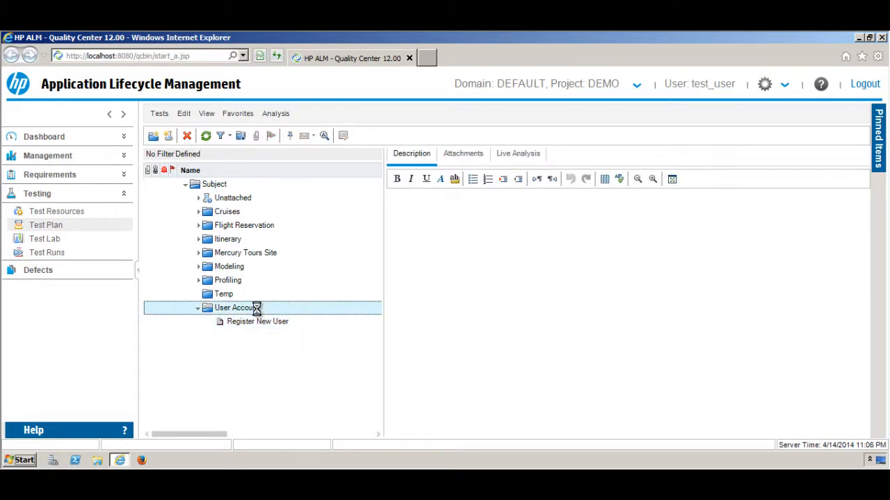
{"action": "right_click", "coordinate": [255, 308]}
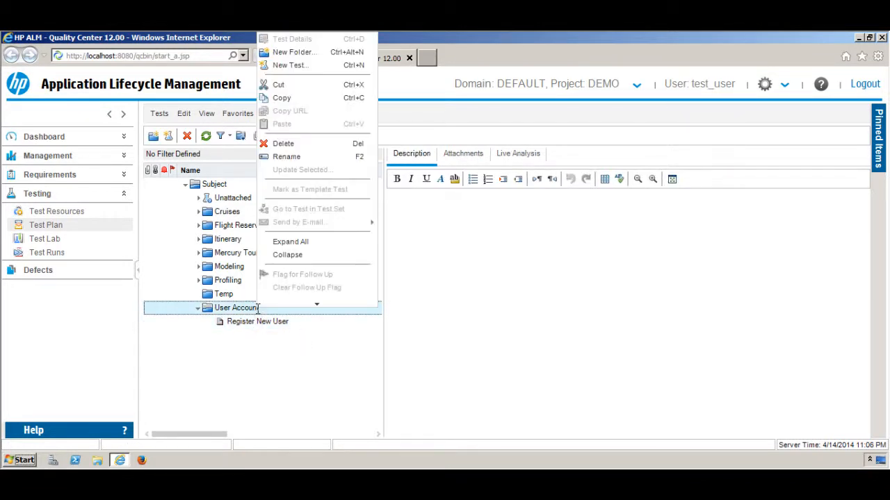
{"action": "left_click", "coordinate": [306, 71]}
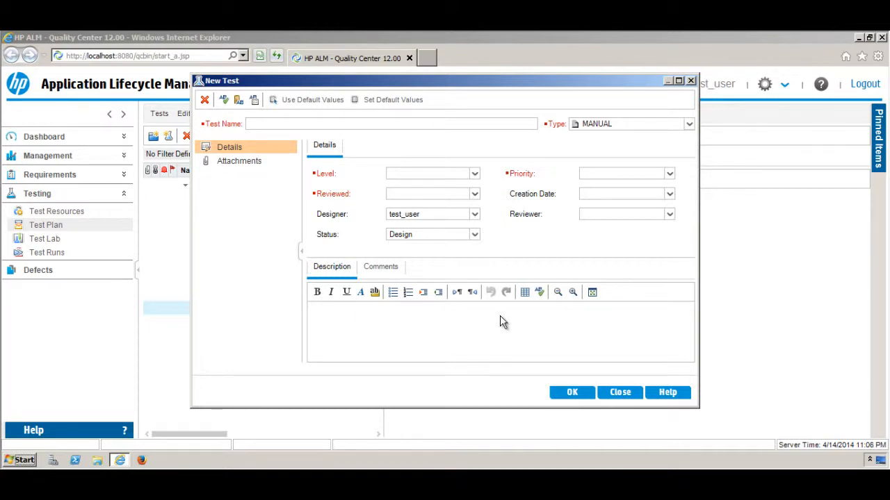
{"action": "type", "text": "Login with an existing user account"}
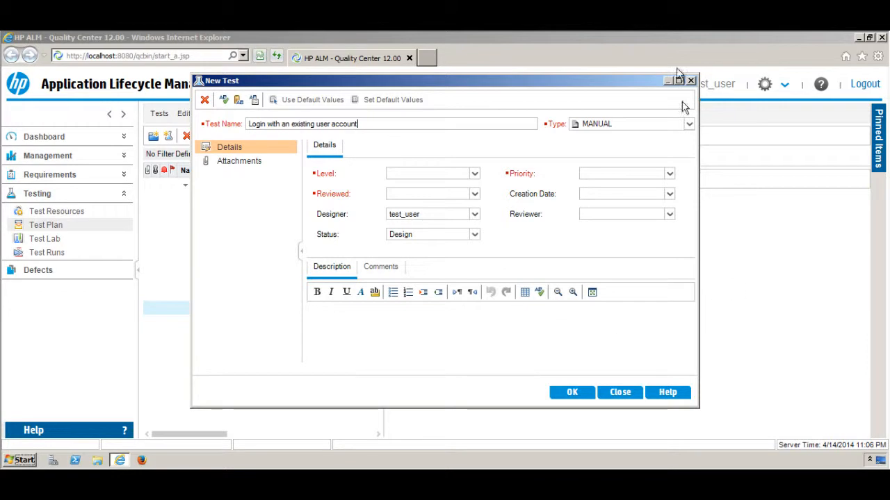
Set the login test's Level to Basic, Priority to 4-Very High and Reviewed to Not Reviewed, and create it.
{"action": "left_click", "coordinate": [475, 175]}
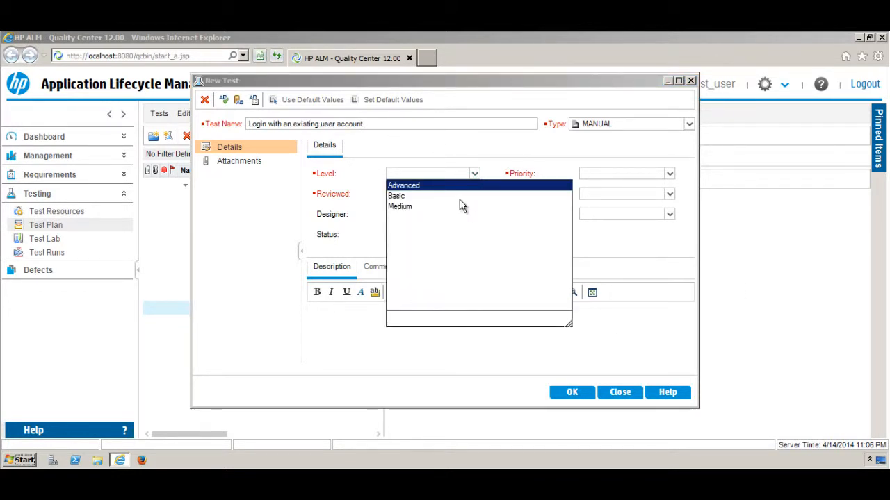
{"action": "left_click", "coordinate": [449, 197]}
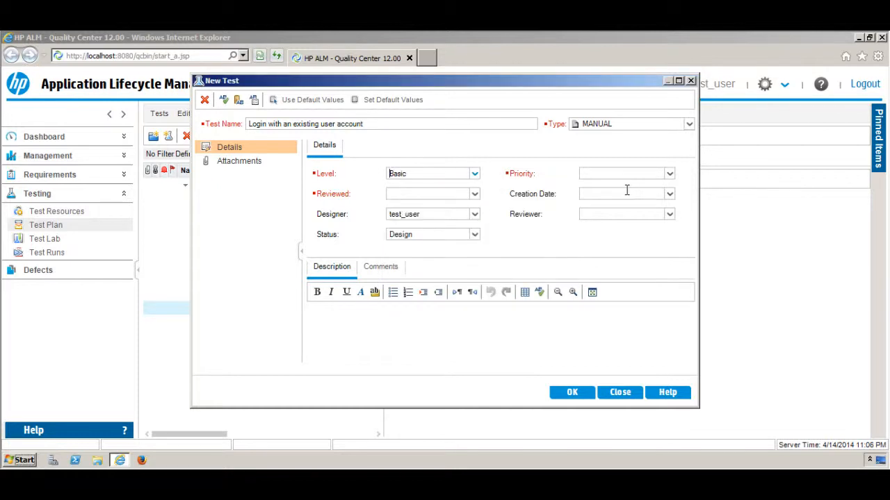
{"action": "left_click", "coordinate": [670, 174]}
{"action": "left_click", "coordinate": [586, 218]}
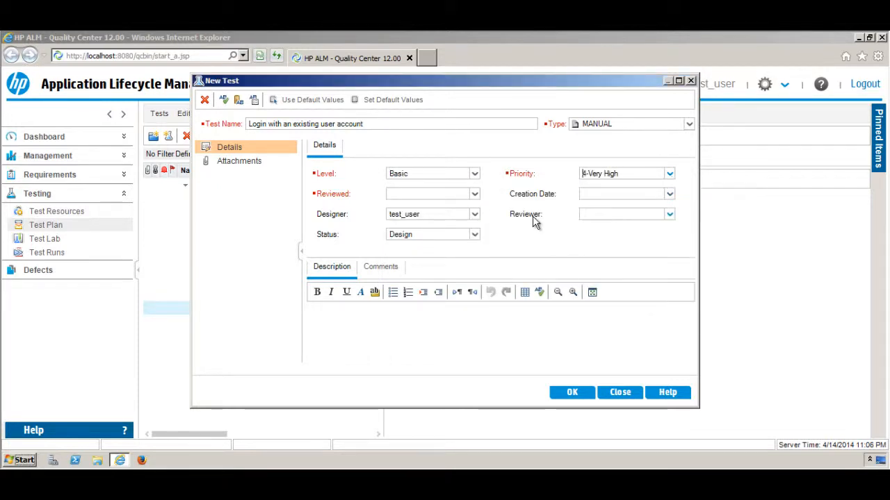
{"action": "left_click", "coordinate": [474, 195]}
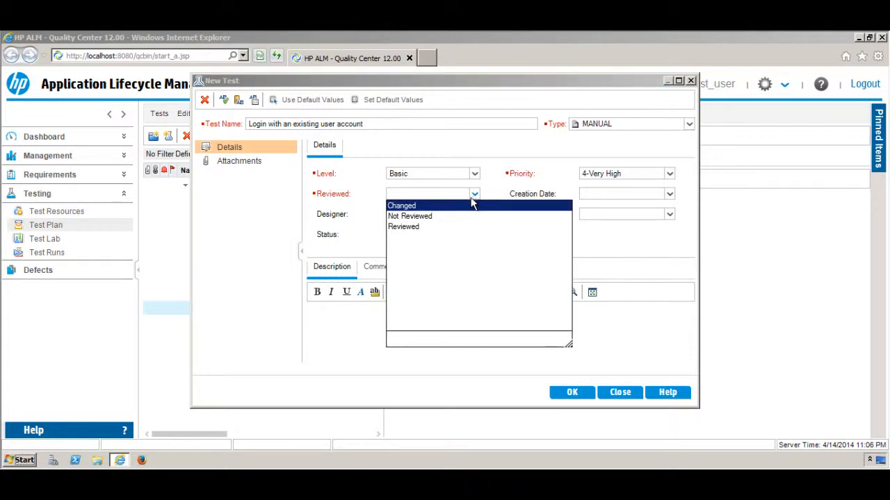
{"action": "left_click", "coordinate": [437, 217]}
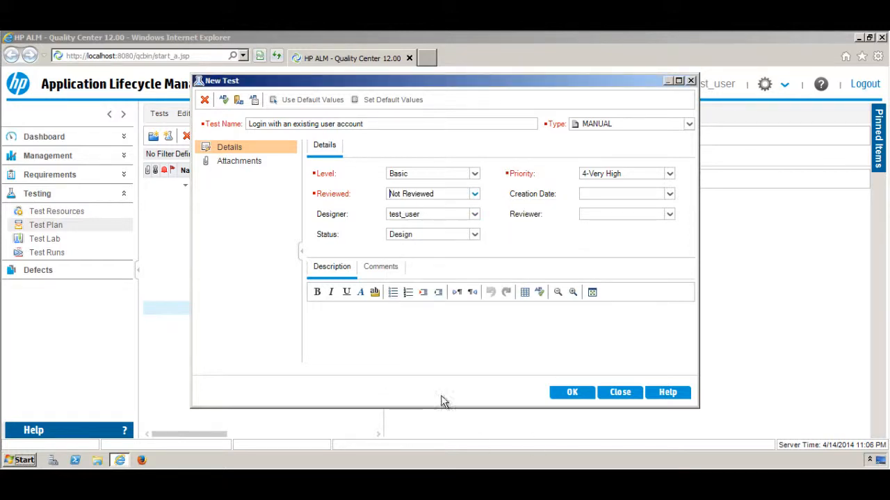
{"action": "left_click", "coordinate": [571, 394]}
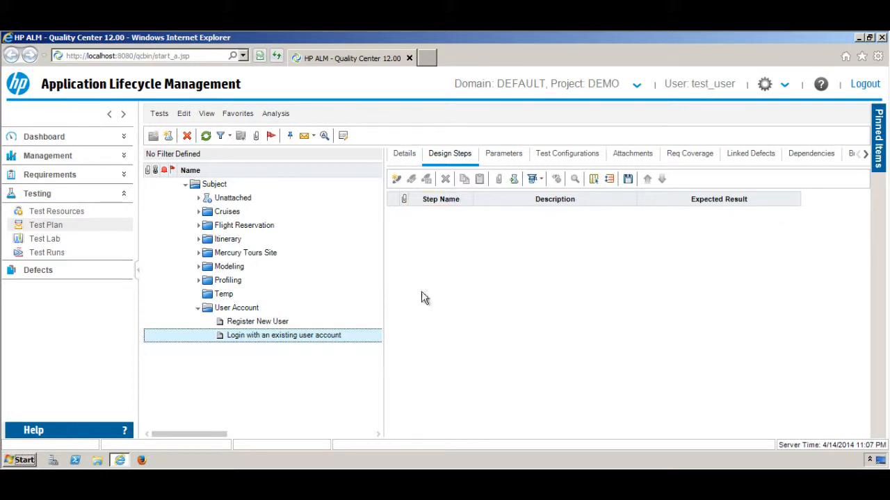
Add a design step to the Register New User test, keeping the name Step 1, and begin its description with "Navigate to".
{"action": "left_click", "coordinate": [270, 321]}
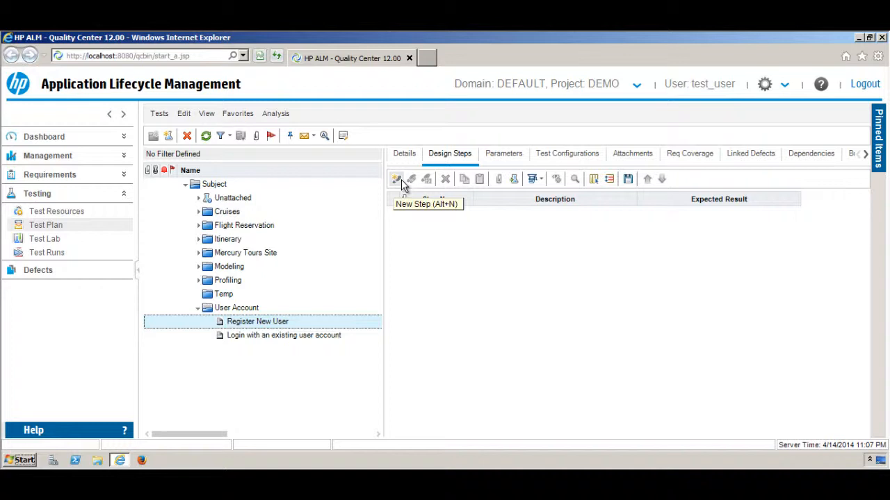
{"action": "left_click", "coordinate": [399, 182]}
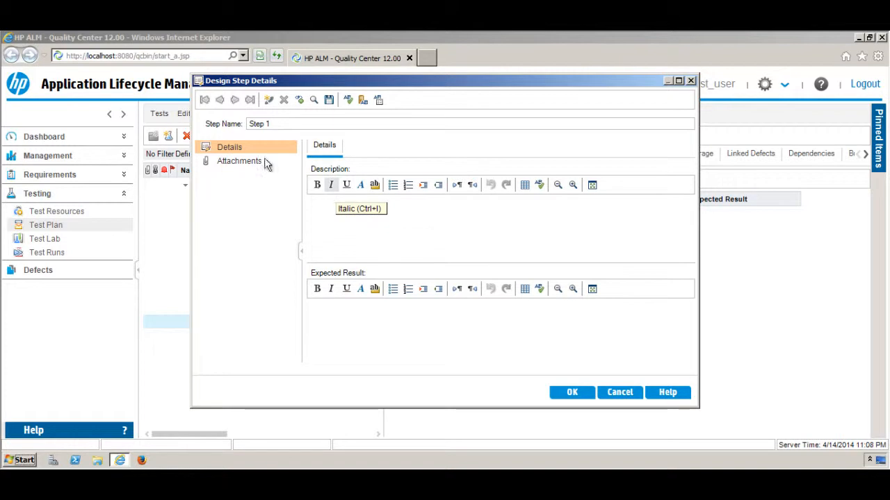
{"action": "left_click_drag", "start_coordinate": [272, 123], "coordinate": [250, 124]}
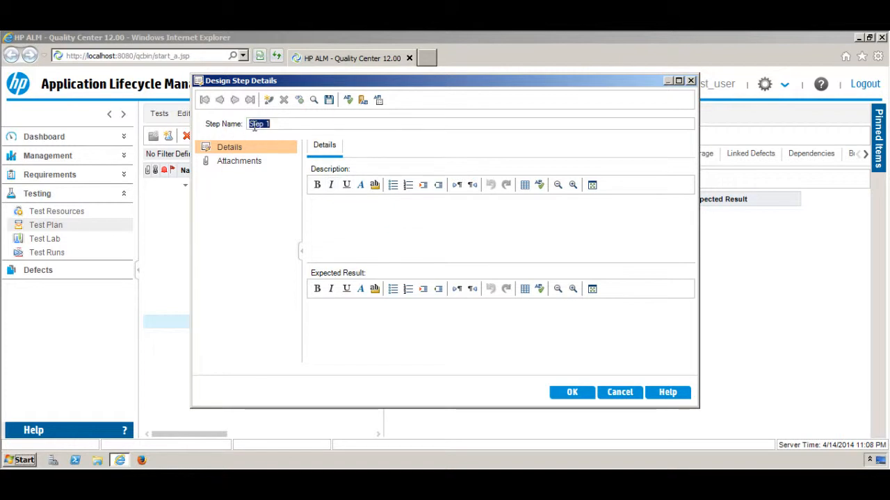
{"action": "left_click", "coordinate": [289, 123]}
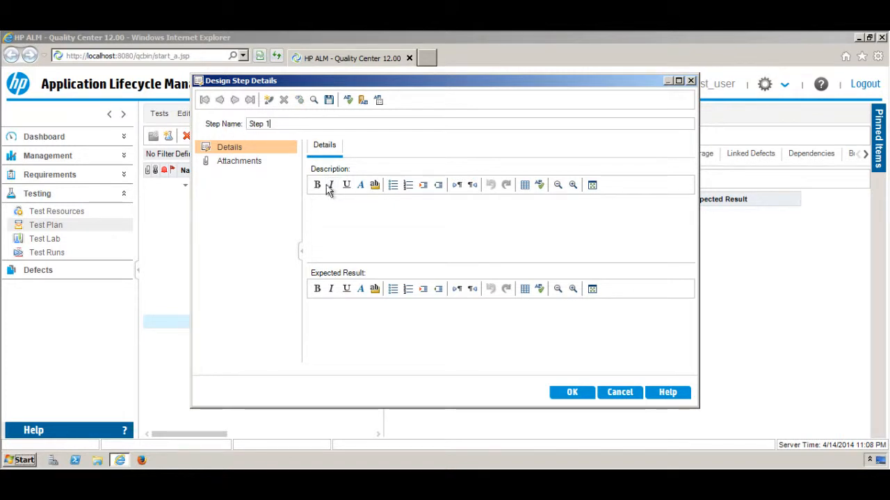
{"action": "left_click", "coordinate": [341, 218]}
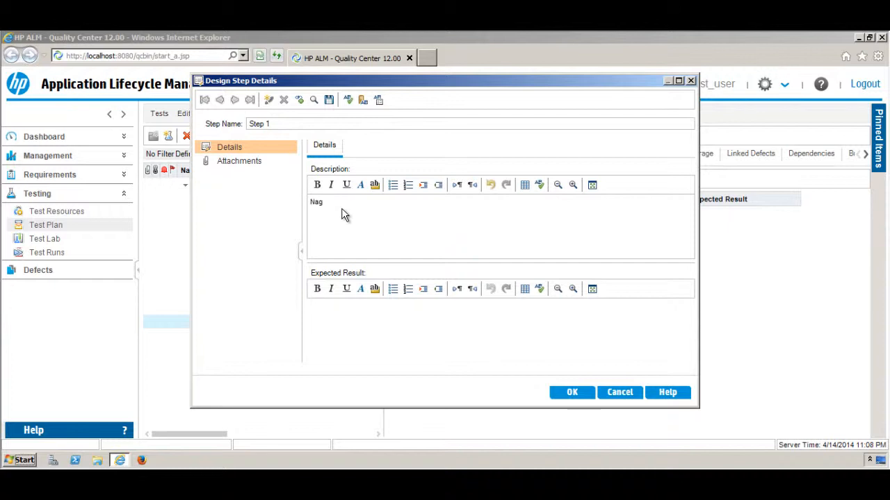
{"action": "type", "text": "i"}
{"action": "type", "text": "vig"}
{"action": "right_click", "coordinate": [121, 462]}
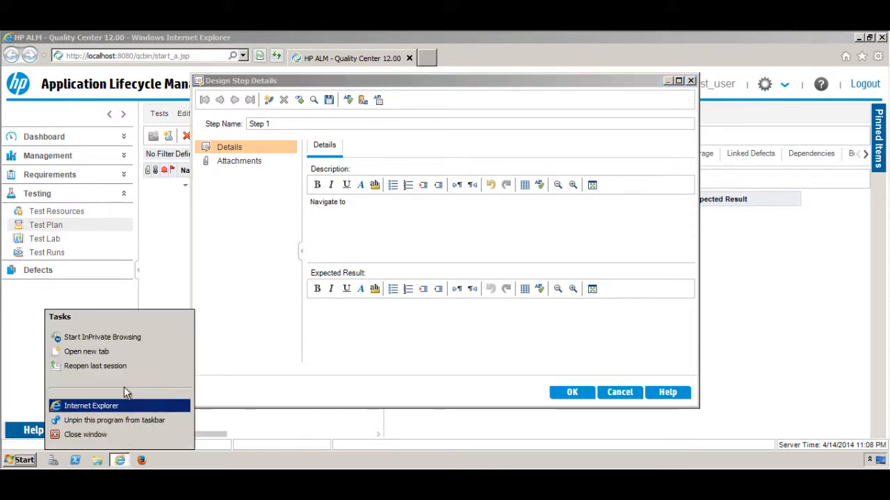
{"action": "left_click", "coordinate": [130, 409]}
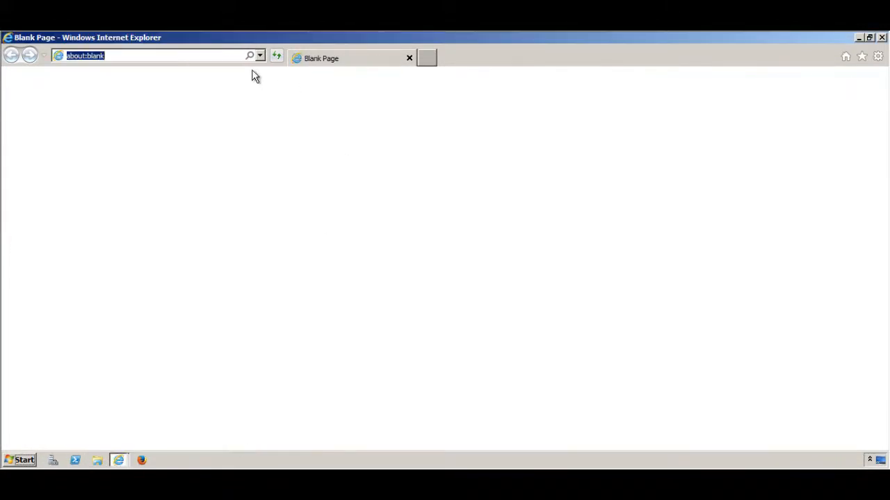
{"action": "left_click", "coordinate": [260, 56]}
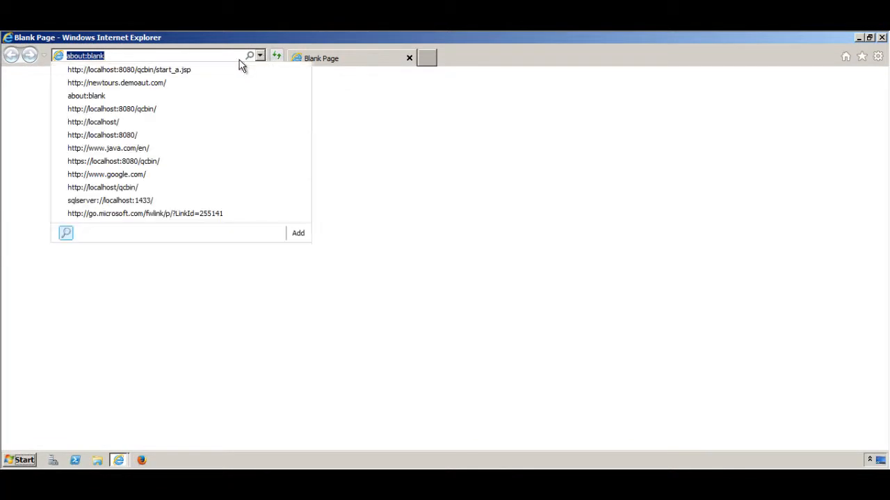
{"action": "left_click", "coordinate": [169, 82]}
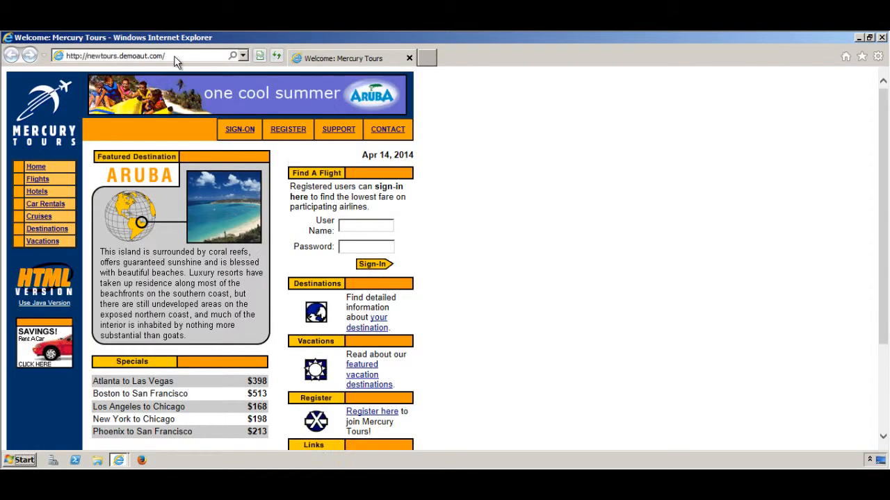
{"action": "left_click", "coordinate": [174, 56]}
{"action": "right_click", "coordinate": [160, 55]}
{"action": "left_click", "coordinate": [200, 93]}
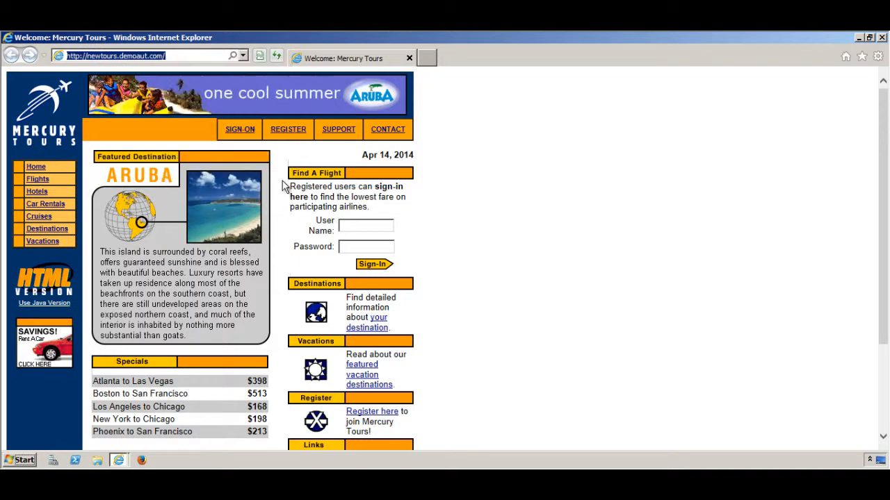
Switch back to HP ALM and paste the copied site address after "Navigate to" in the Step 1 description.
{"action": "left_click", "coordinate": [119, 460]}
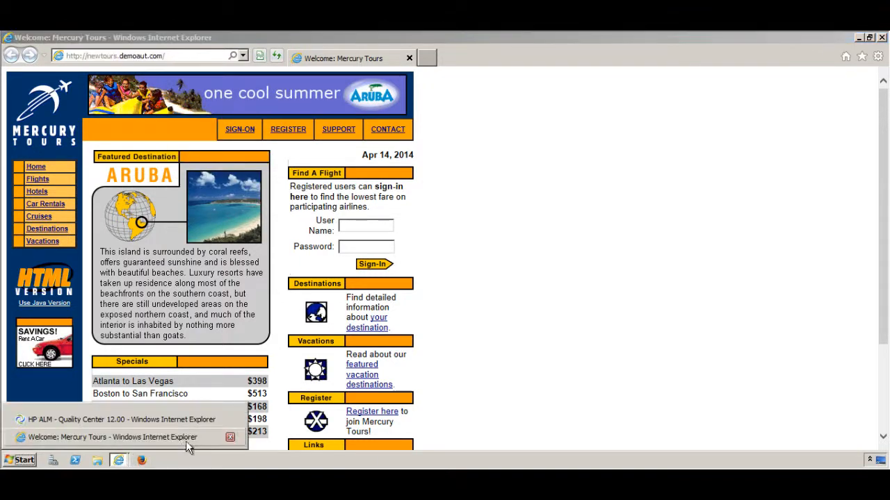
{"action": "left_click", "coordinate": [139, 419]}
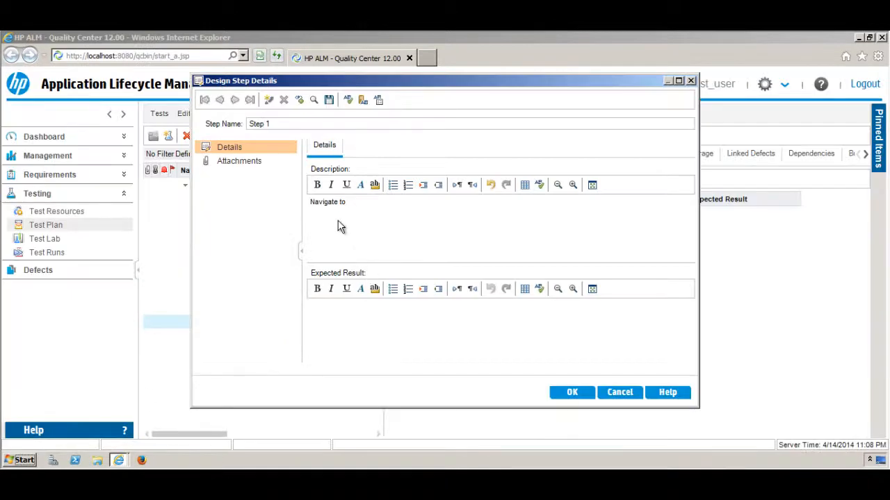
{"action": "right_click", "coordinate": [361, 205]}
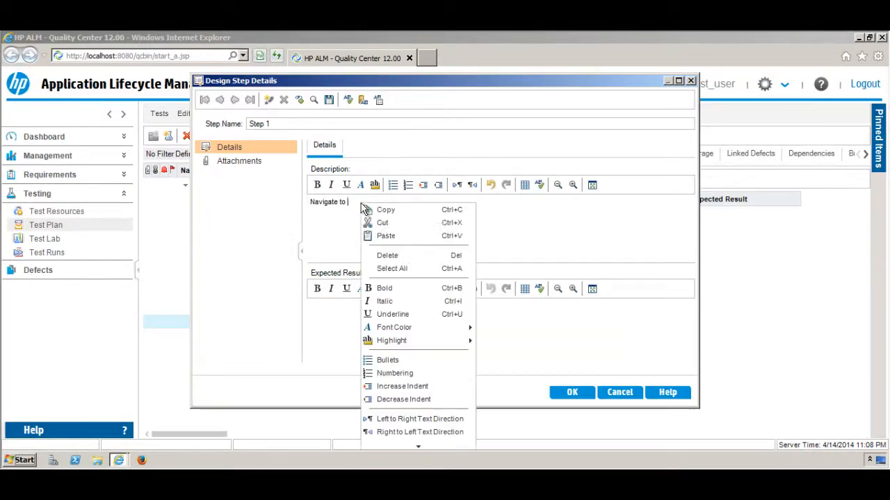
{"action": "left_click", "coordinate": [387, 236]}
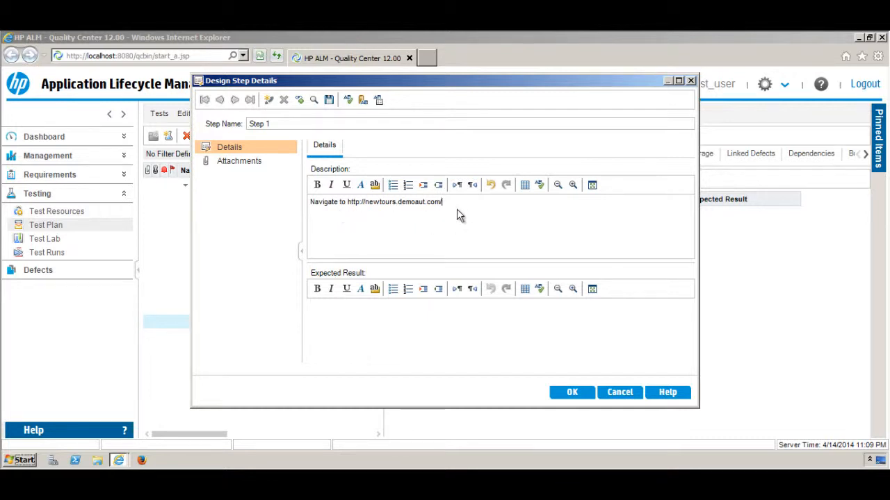
Enter "The web application loaded successfully" as the expected result of Step 1.
{"action": "left_click", "coordinate": [364, 321]}
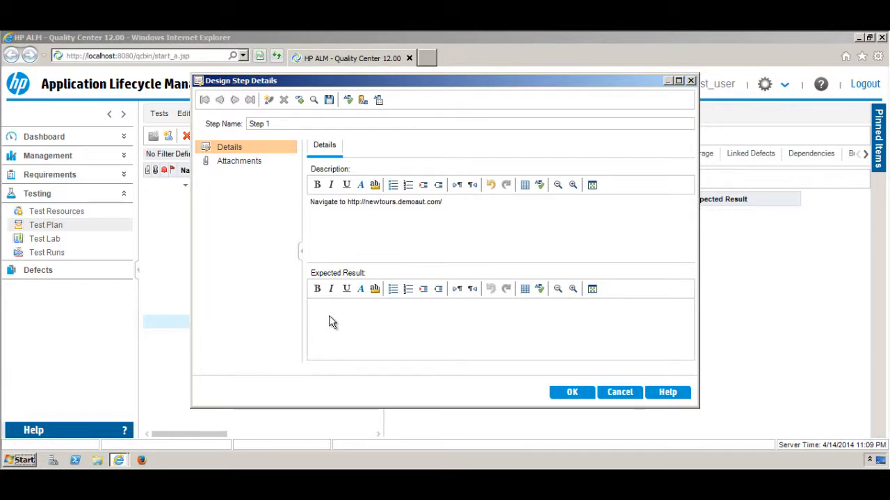
{"action": "type", "text": "The wb"}
{"action": "key", "text": "BackSpace"}
{"action": "key", "text": "BackSpace"}
{"action": "type", "text": "eb application"}
{"action": "type", "text": "loaded su"}
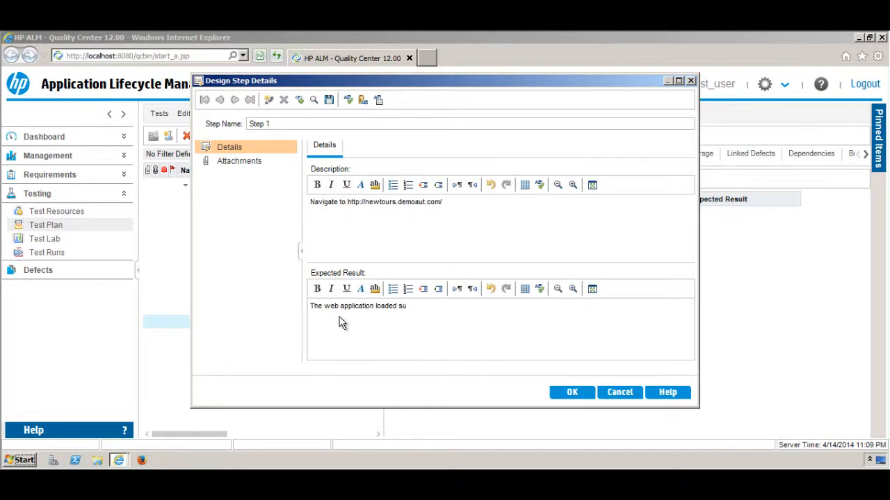
{"action": "type", "text": "ccessfully"}
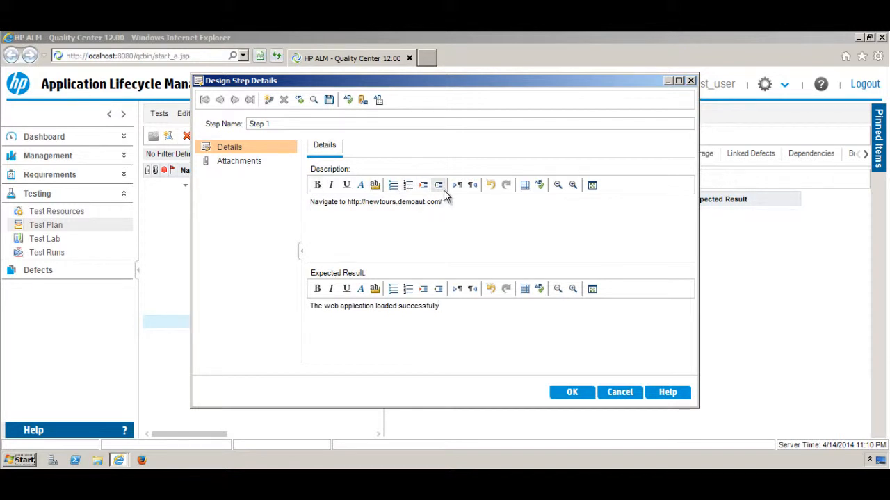
Spell-check the description and expected result of Step 1, and confirm the new design step.
{"action": "left_click", "coordinate": [540, 186]}
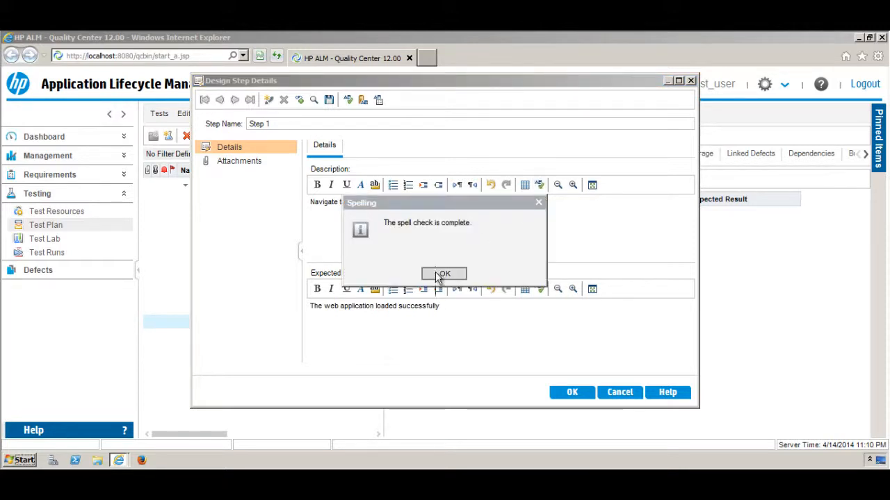
{"action": "left_click", "coordinate": [438, 275]}
{"action": "left_click", "coordinate": [538, 289]}
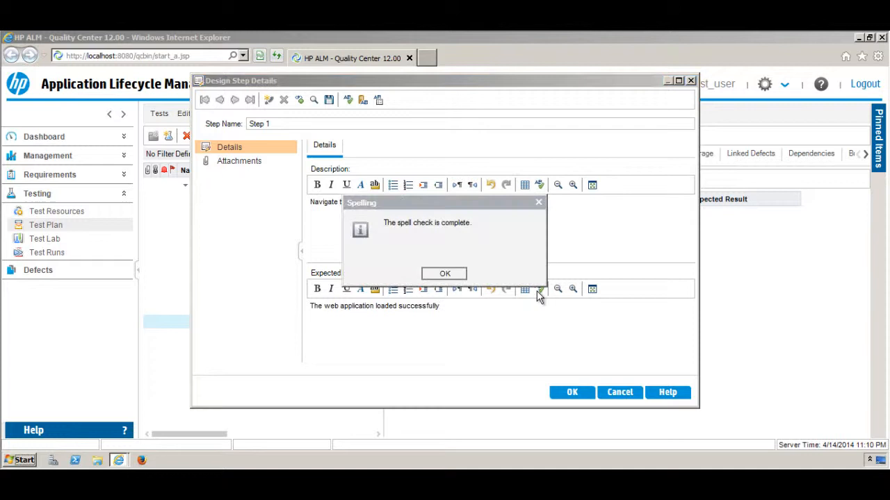
{"action": "left_click", "coordinate": [446, 275]}
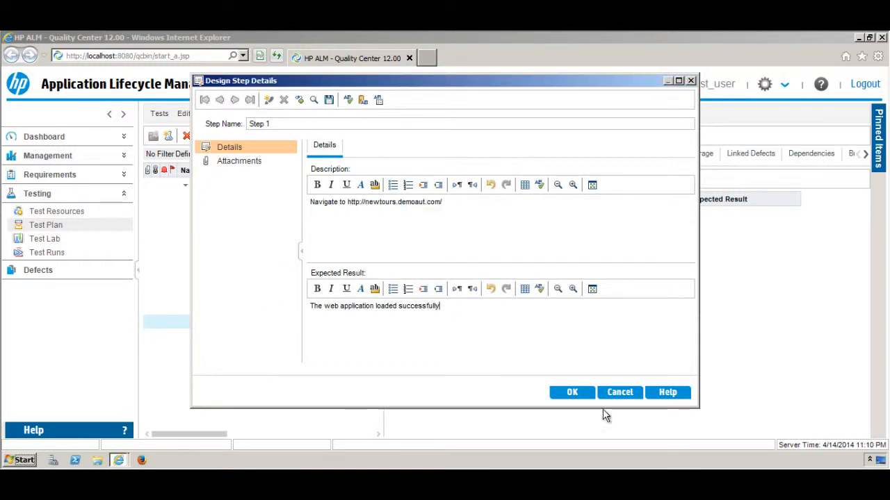
{"action": "left_click", "coordinate": [583, 394]}
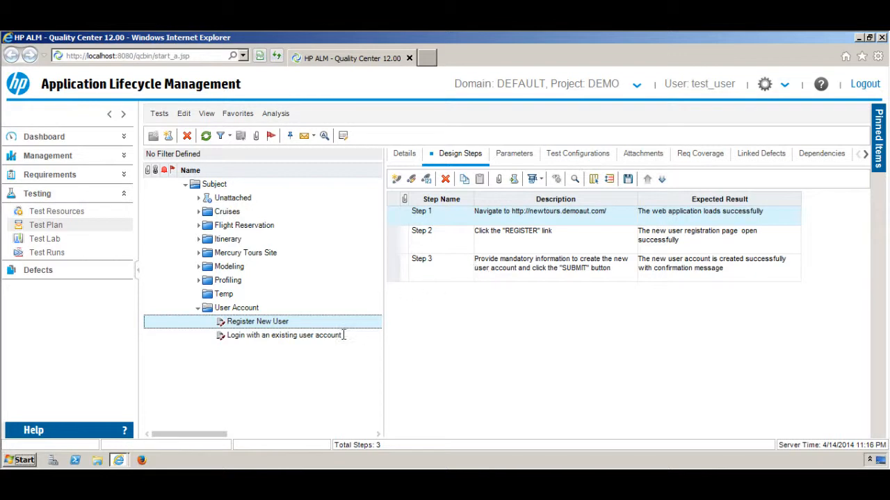
Review the descriptions and expected results of the design steps in both User Account tests, ending with the login test.
{"action": "left_click", "coordinate": [274, 336]}
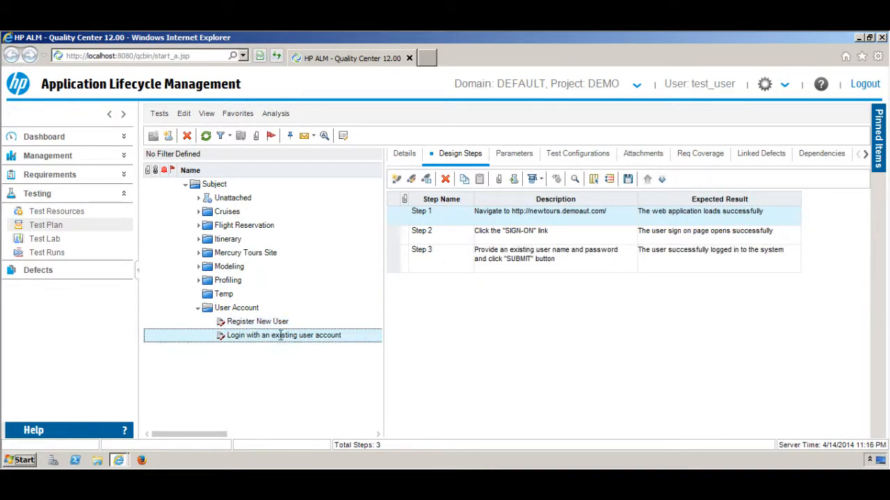
{"action": "left_click", "coordinate": [281, 321]}
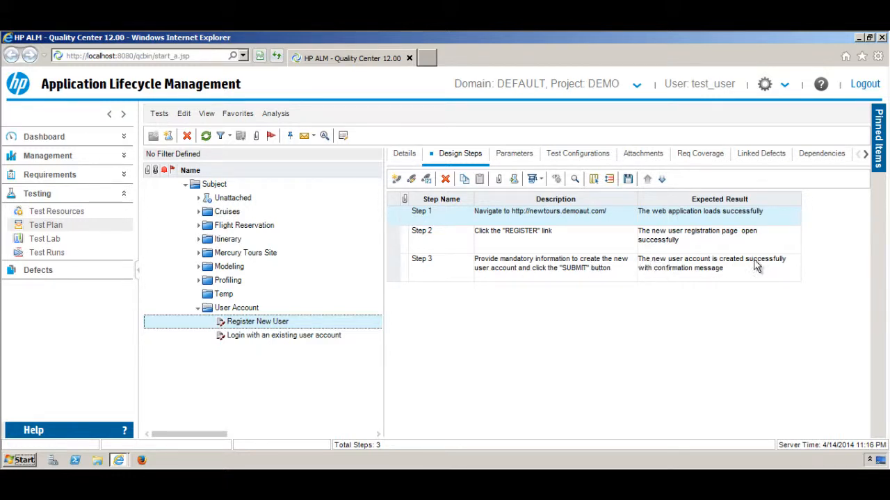
{"action": "left_click", "coordinate": [330, 336]}
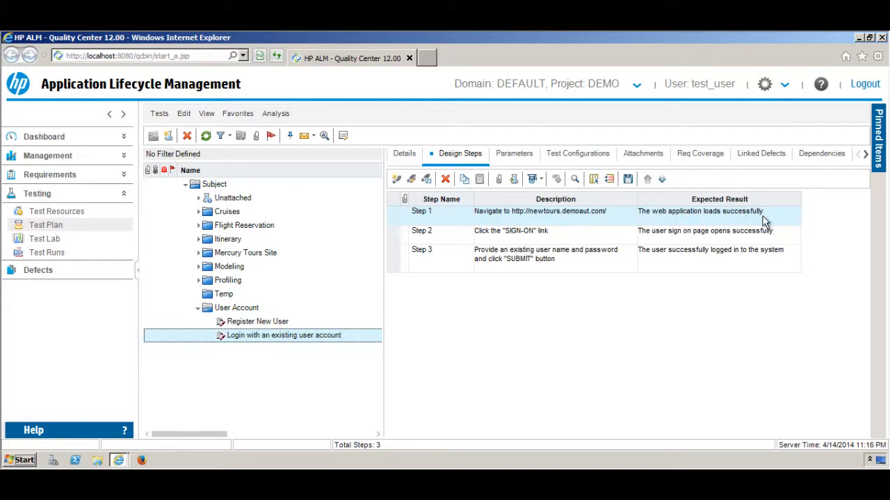
{"action": "left_click", "coordinate": [522, 238]}
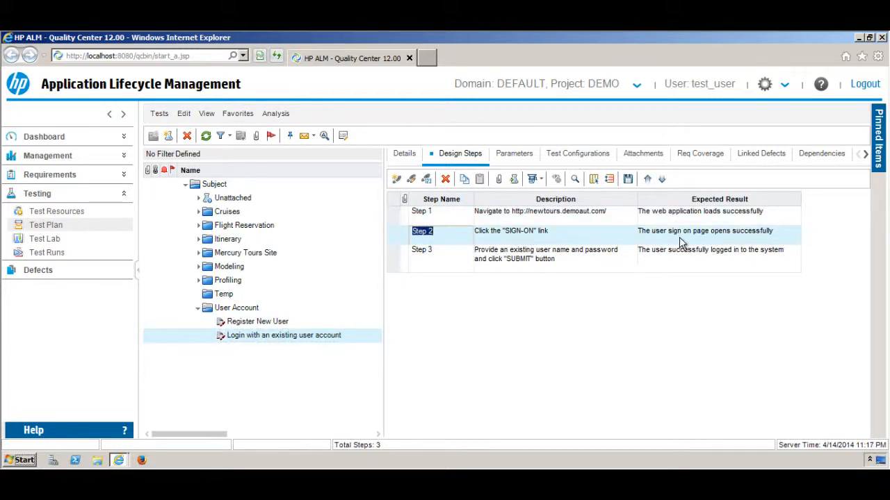
{"action": "left_click", "coordinate": [456, 267]}
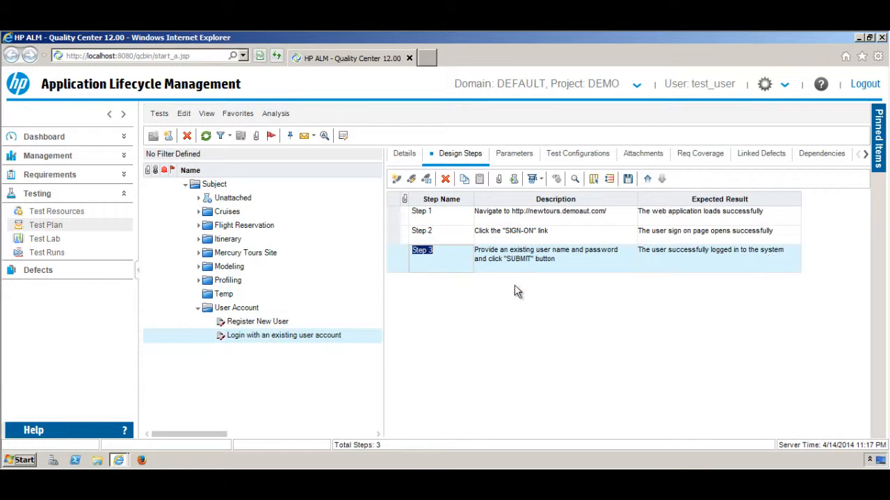
Examine Step 1 of the Register New User test in the step grid and in its design step details.
{"action": "left_click", "coordinate": [276, 322]}
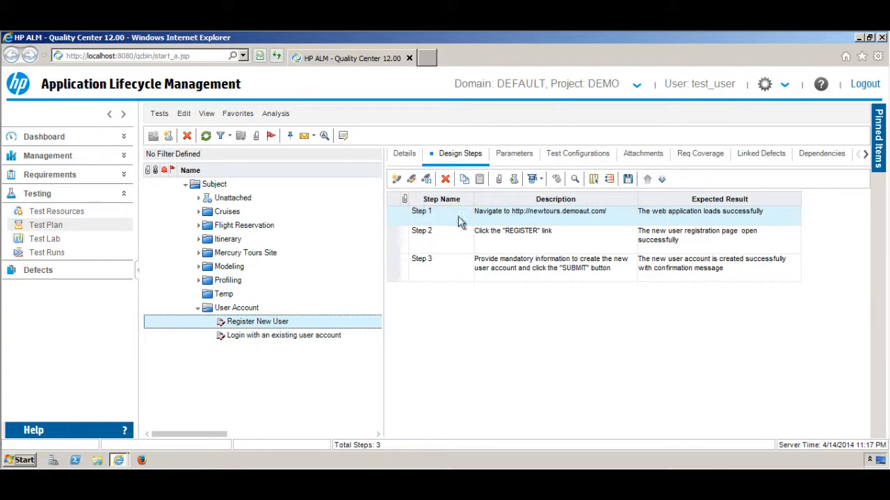
{"action": "left_click", "coordinate": [612, 212]}
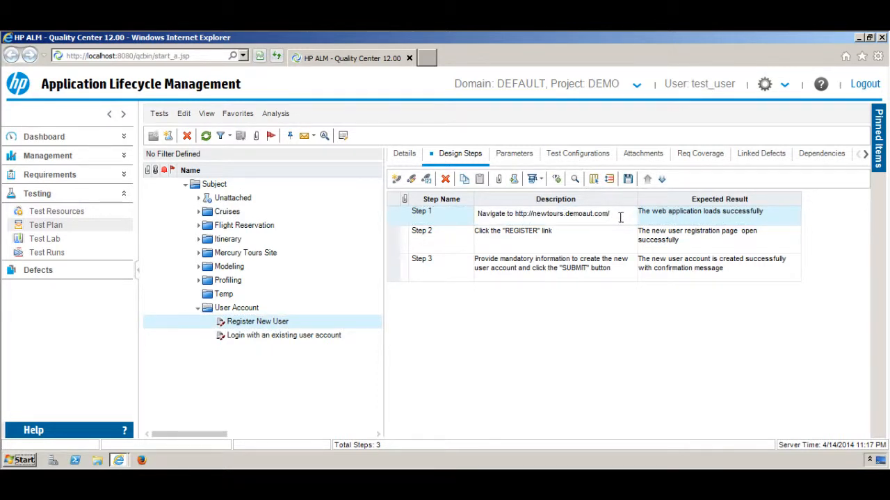
{"action": "left_click", "coordinate": [767, 213]}
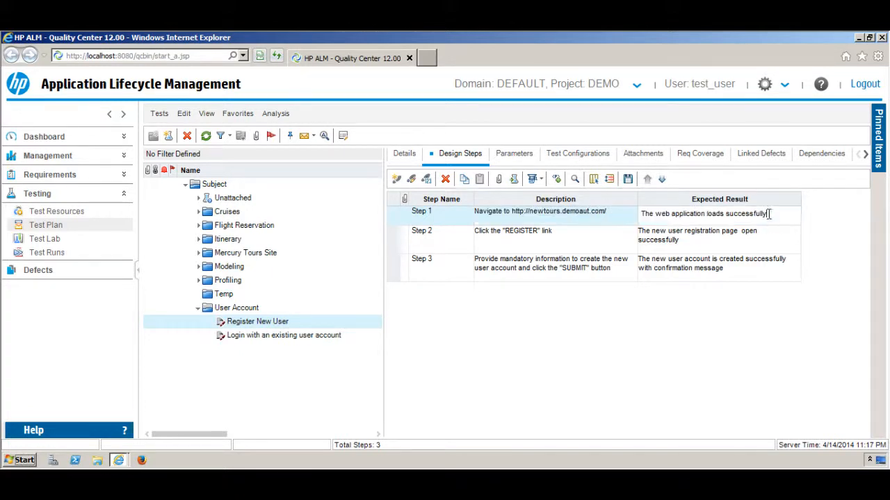
{"action": "left_click", "coordinate": [523, 304]}
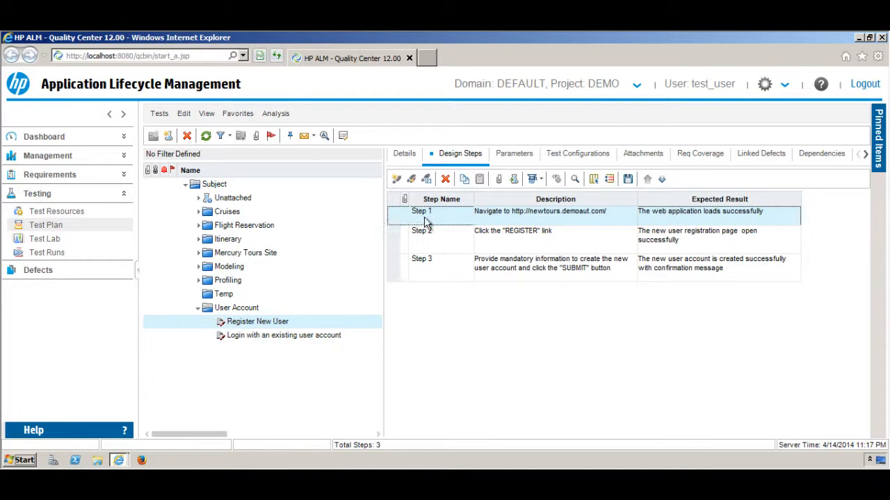
{"action": "left_click", "coordinate": [412, 180]}
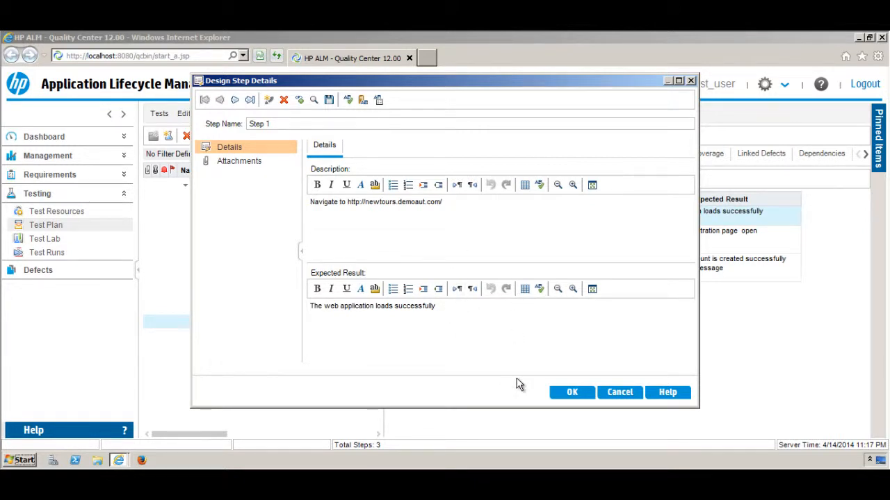
{"action": "left_click", "coordinate": [559, 394]}
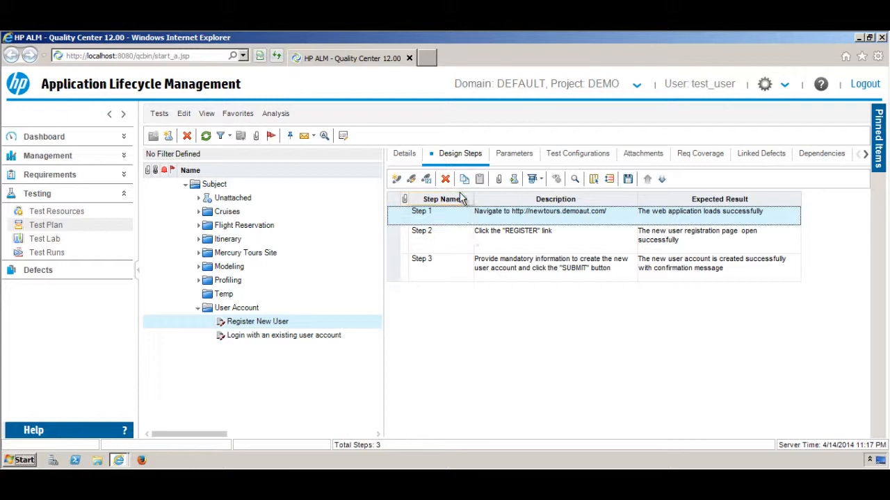
{"action": "left_click", "coordinate": [395, 248]}
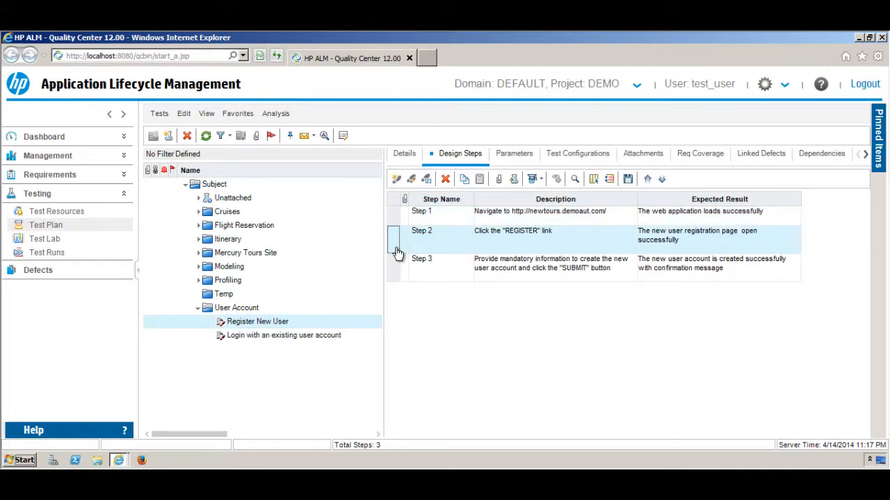
{"action": "right_click", "coordinate": [397, 252]}
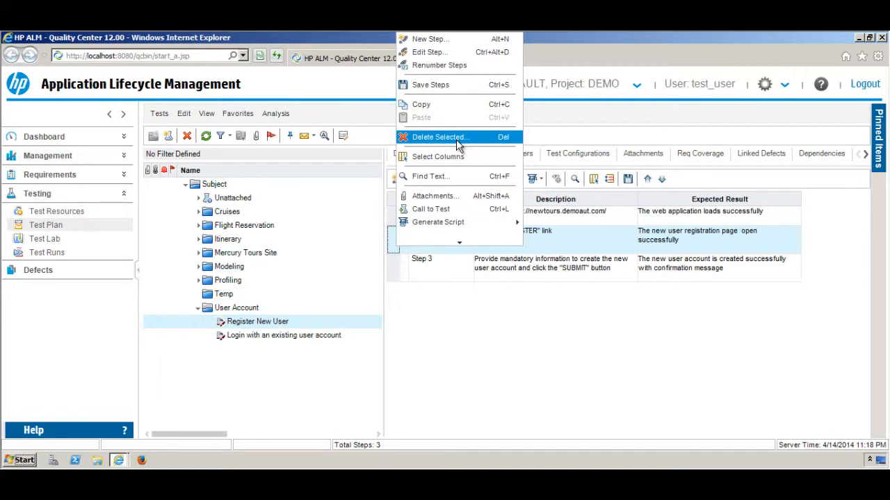
{"action": "left_click", "coordinate": [638, 360]}
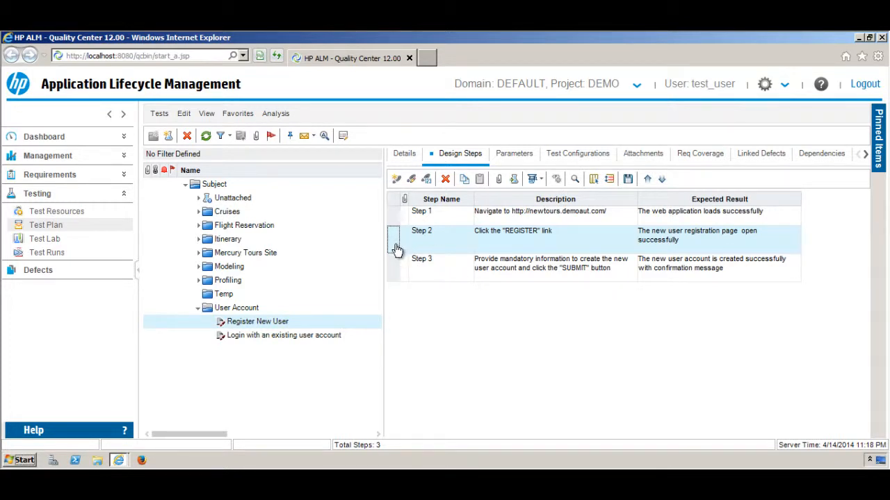
Copy Step 3 of the Register New User test and paste it before Step 3 of the "Login with an existing user account" test.
{"action": "left_click", "coordinate": [396, 268]}
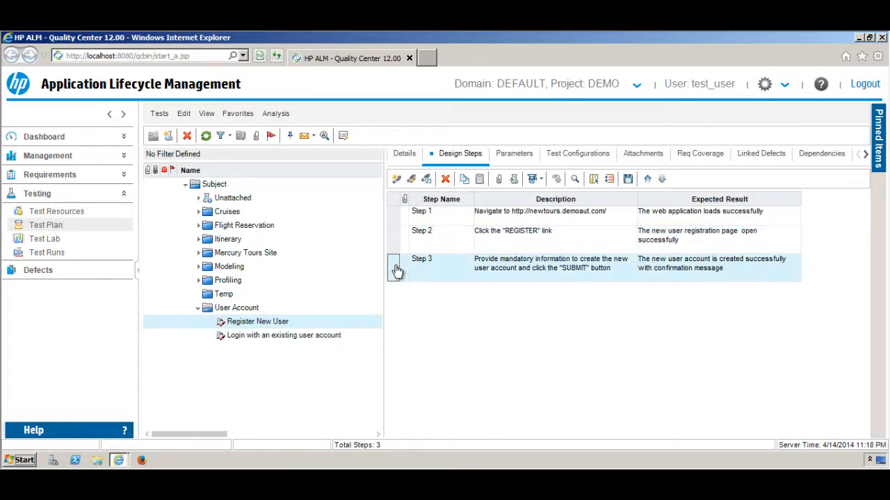
{"action": "right_click", "coordinate": [395, 268]}
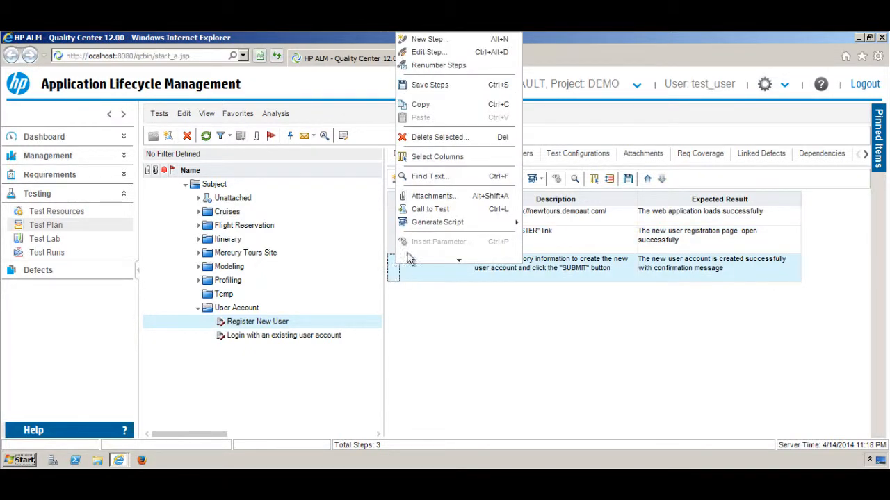
{"action": "left_click", "coordinate": [438, 105]}
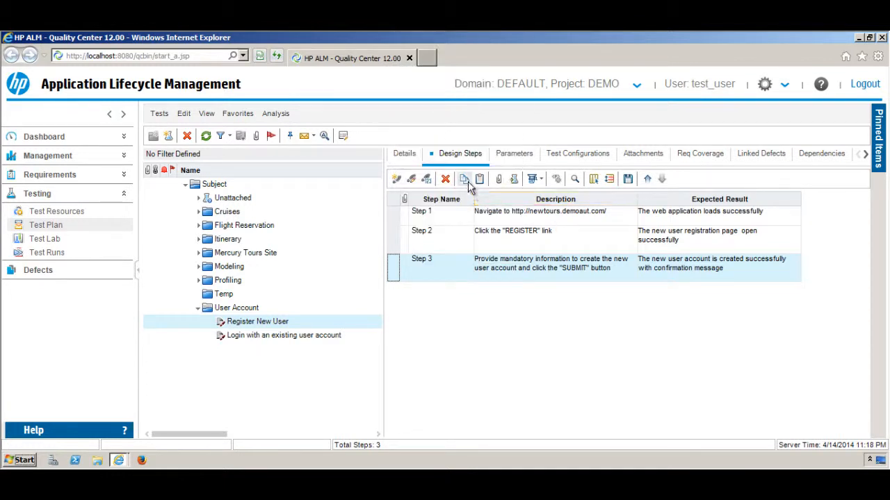
{"action": "left_click", "coordinate": [270, 337]}
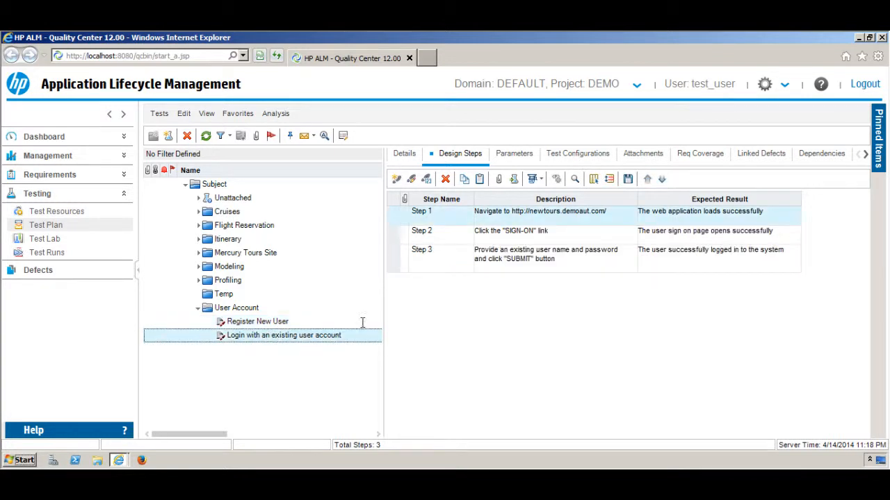
{"action": "left_click", "coordinate": [401, 283]}
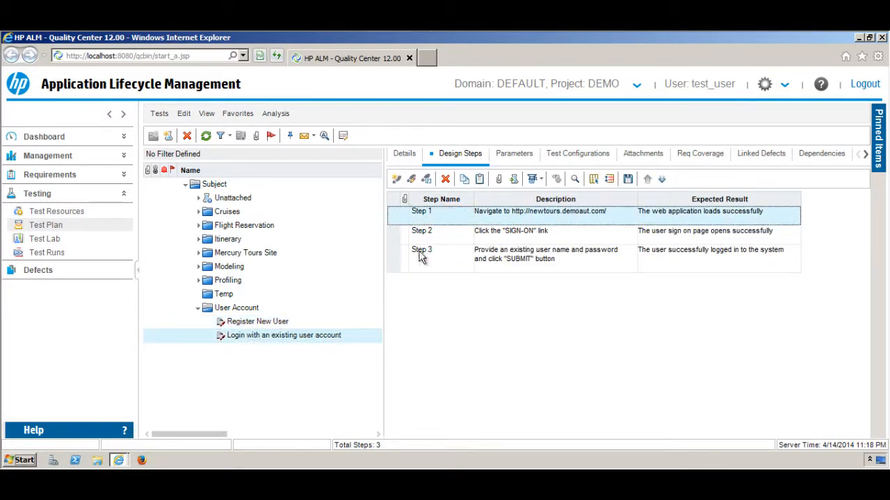
{"action": "left_click", "coordinate": [396, 268]}
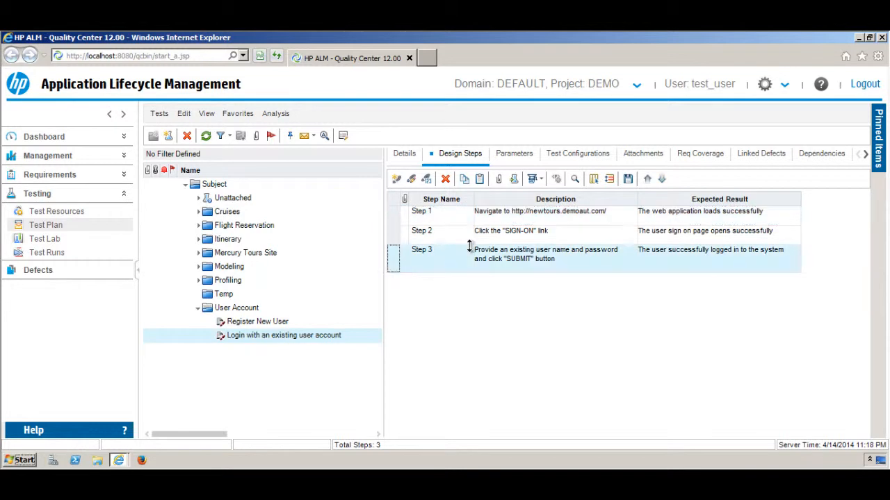
{"action": "left_click", "coordinate": [479, 180]}
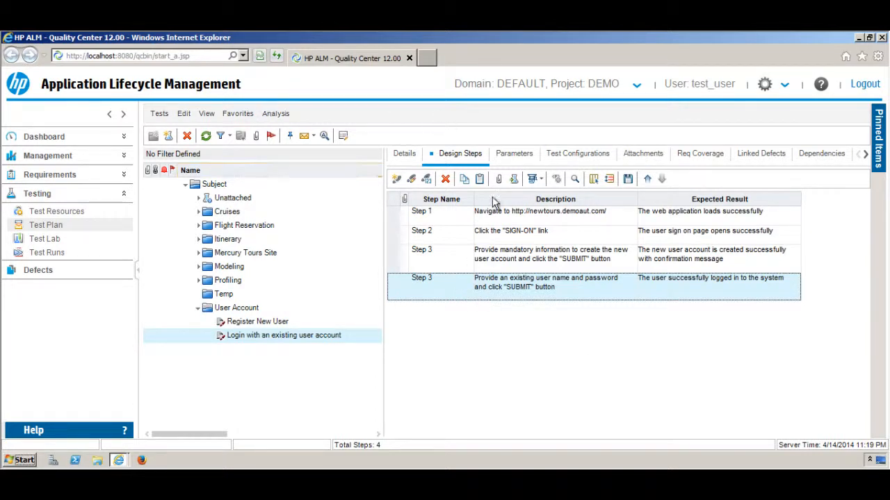
Delete the pasted account-creation step from the "Login with an existing user account" test and confirm the deletion.
{"action": "left_click", "coordinate": [395, 267]}
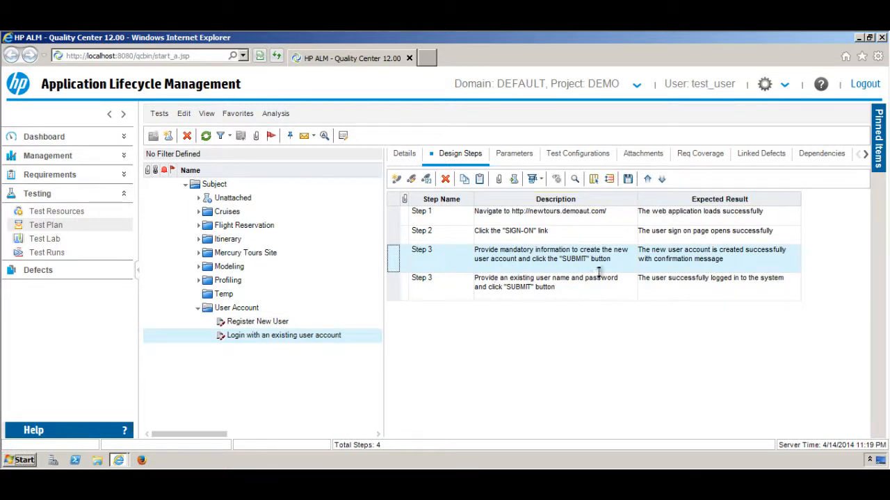
{"action": "left_click", "coordinate": [445, 180]}
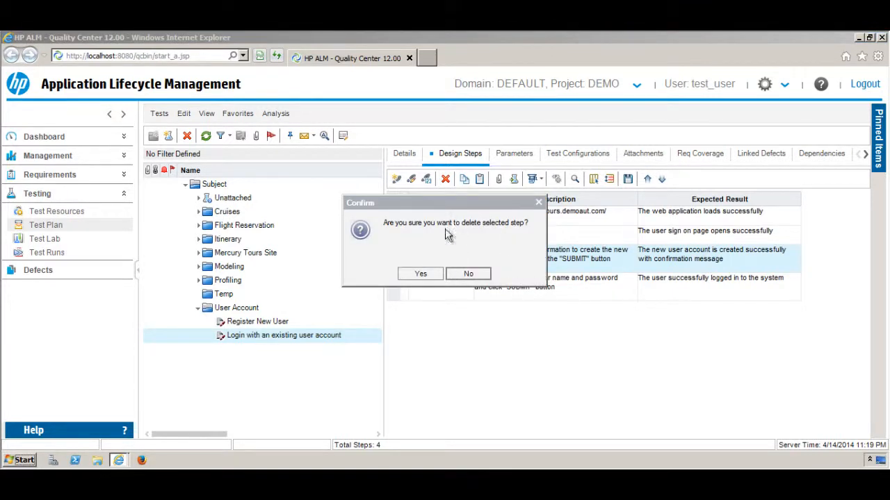
{"action": "left_click", "coordinate": [424, 274]}
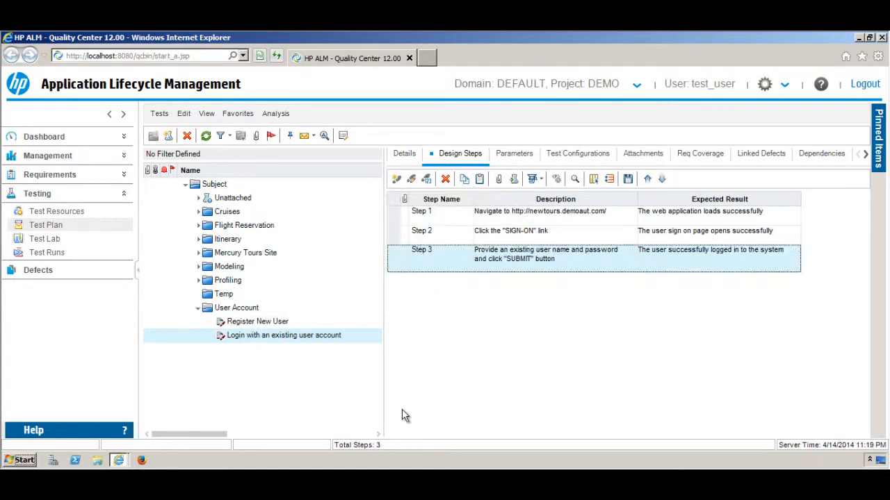